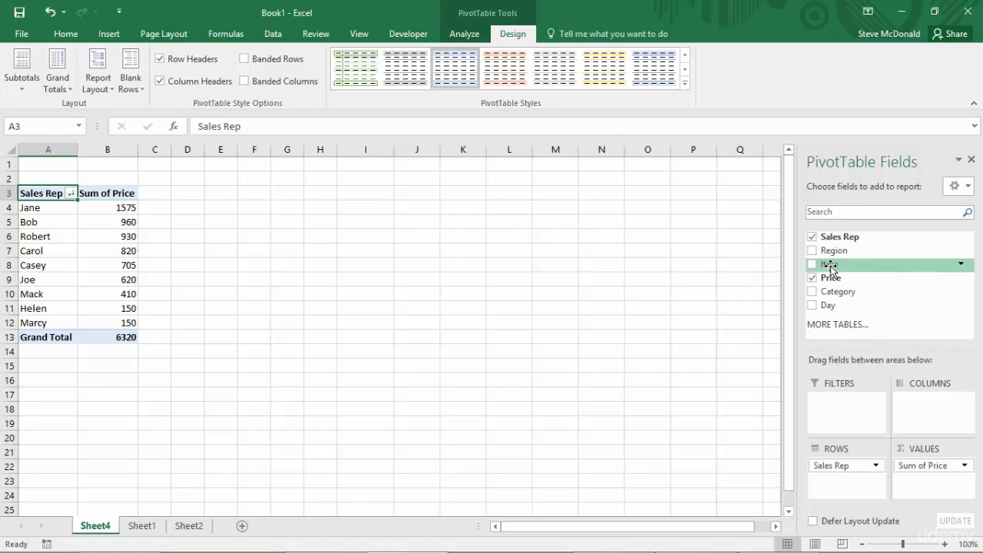
Add the Item field to the pivot table's columns, autofit columns B through M, and select the overall grand total.
left_click_drag(830, 269, 924, 412)
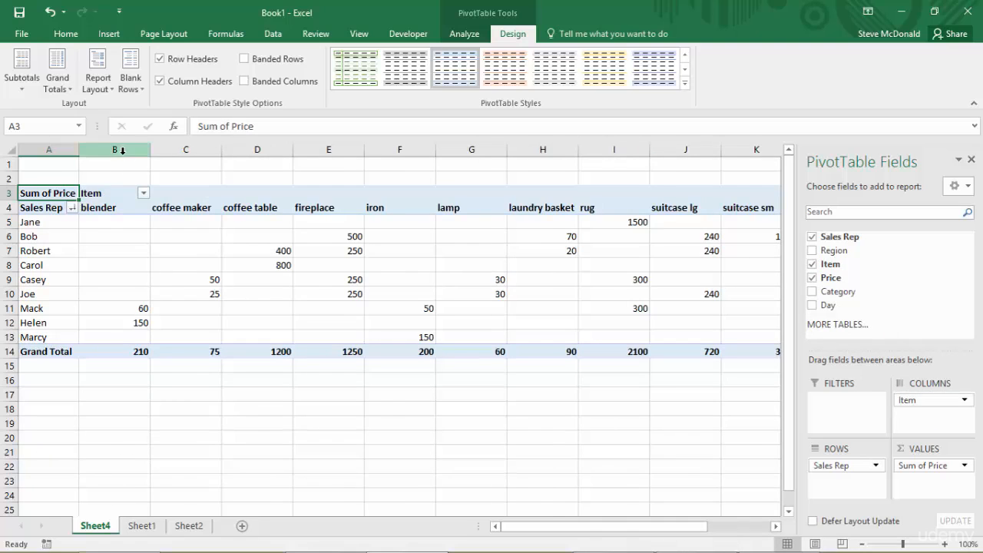
left_click_drag(119, 151, 562, 158)
left_click_drag(672, 529, 647, 537)
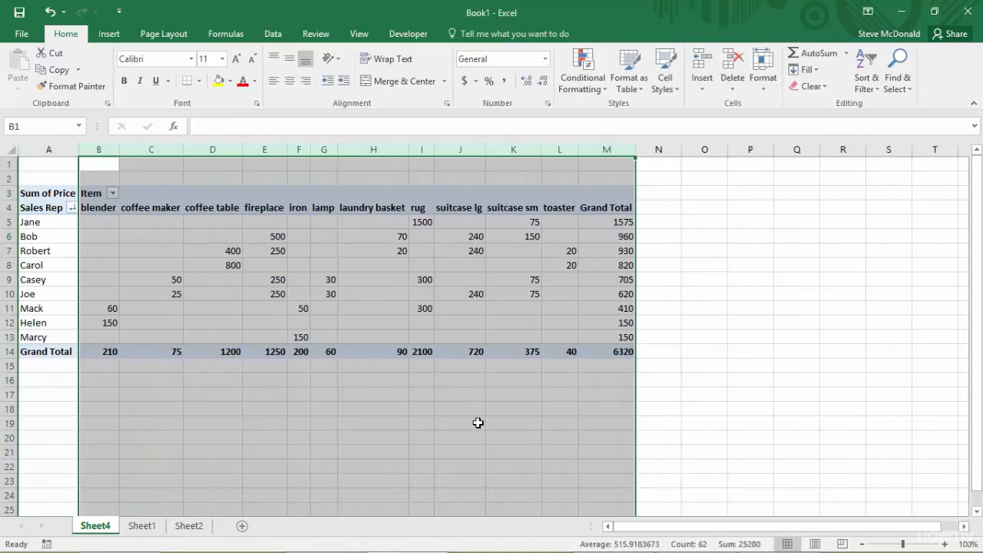
left_click(432, 409)
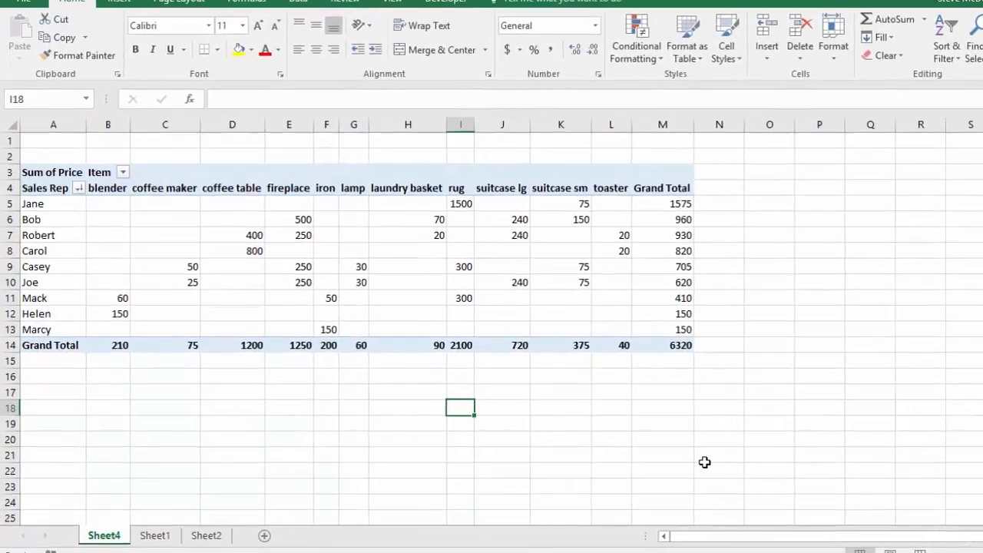
left_click(607, 351)
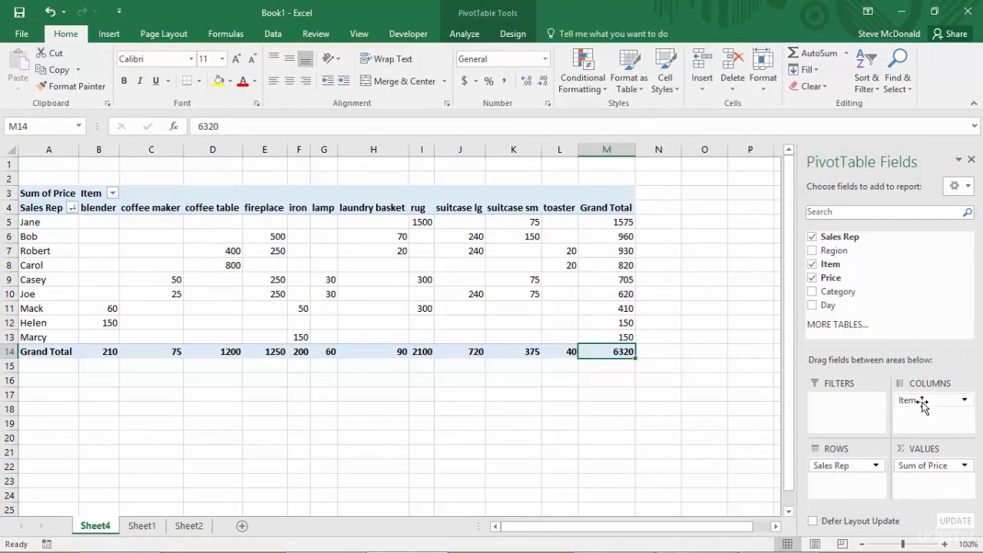
Replace the Item field with Category in the pivot table's columns.
left_click_drag(929, 404, 735, 444)
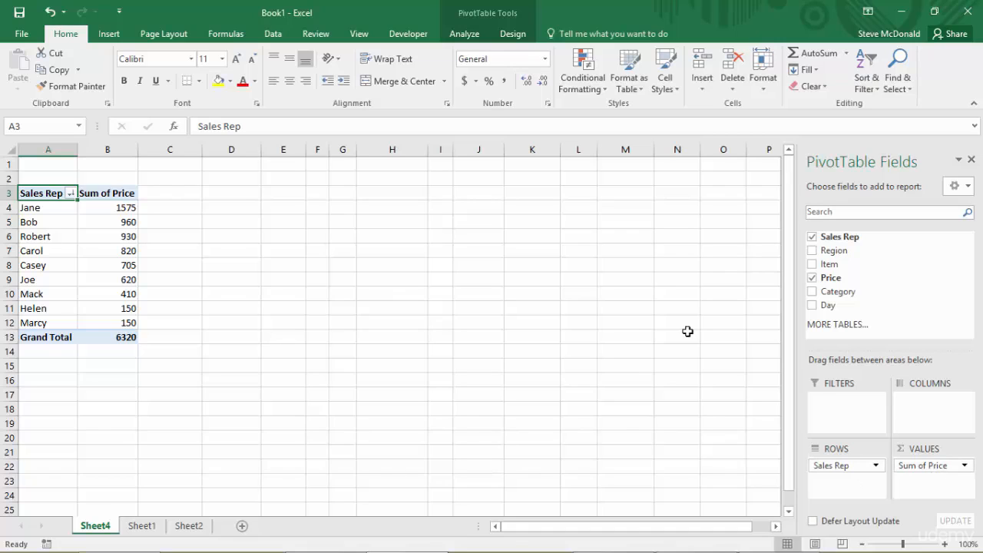
left_click_drag(830, 298, 924, 419)
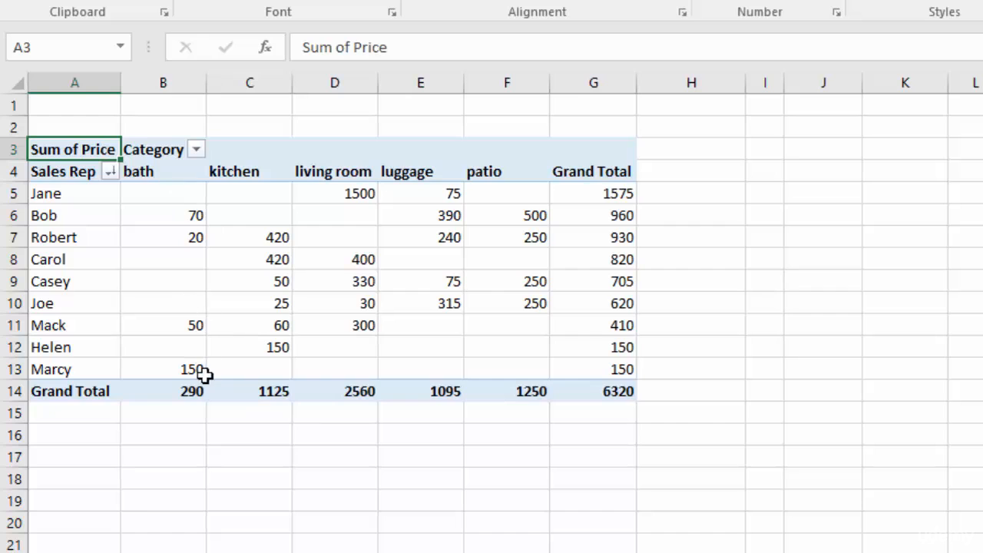
mouse_move(274, 347)
mouse_move(446, 213)
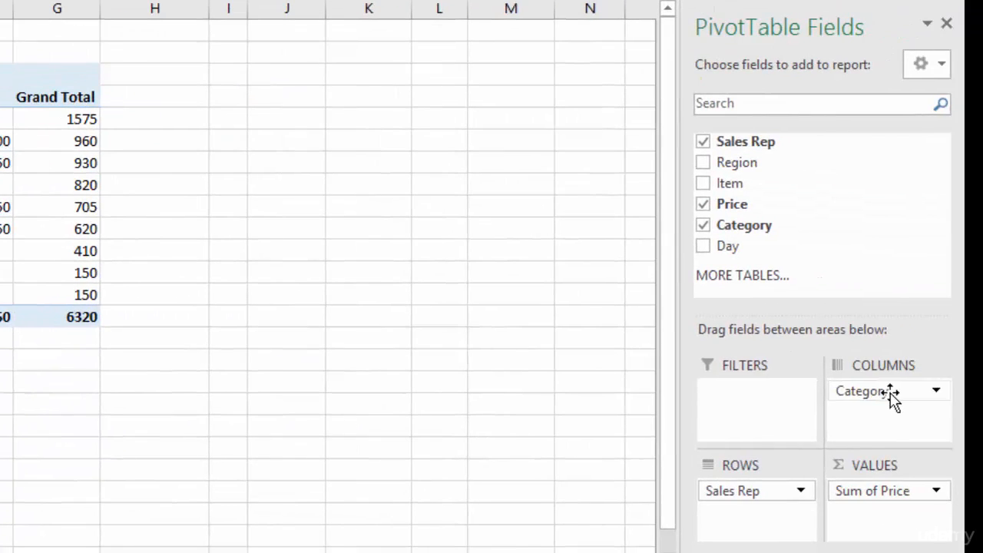
Replace Category with Region in the pivot table's columns, and remove Region again after viewing the breakdown.
left_click_drag(889, 396, 592, 387)
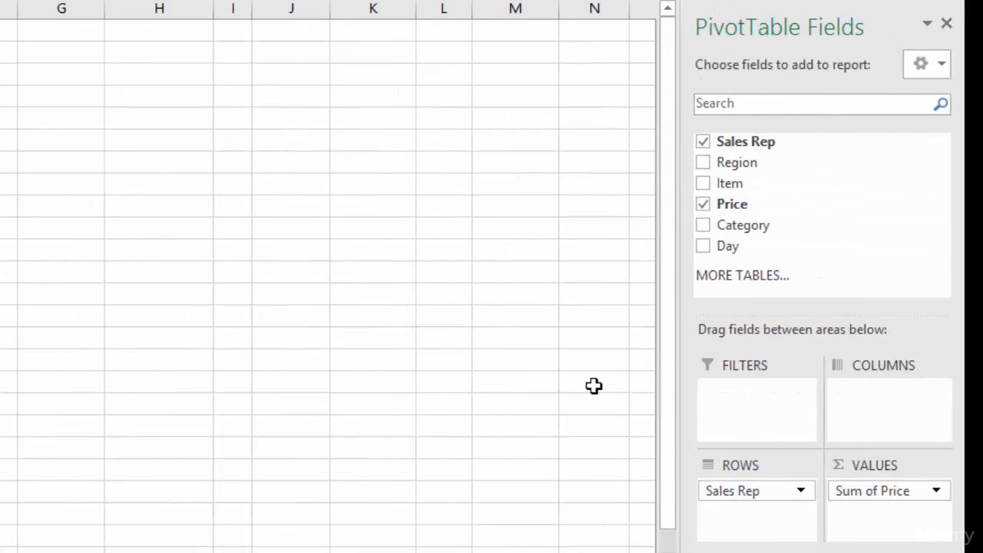
left_click_drag(731, 165, 889, 422)
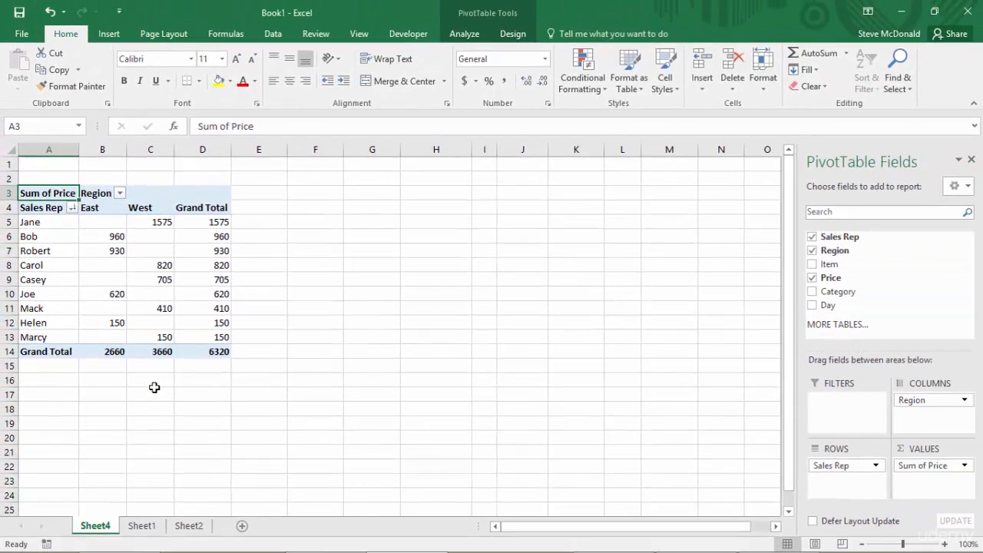
left_click_drag(931, 401, 725, 394)
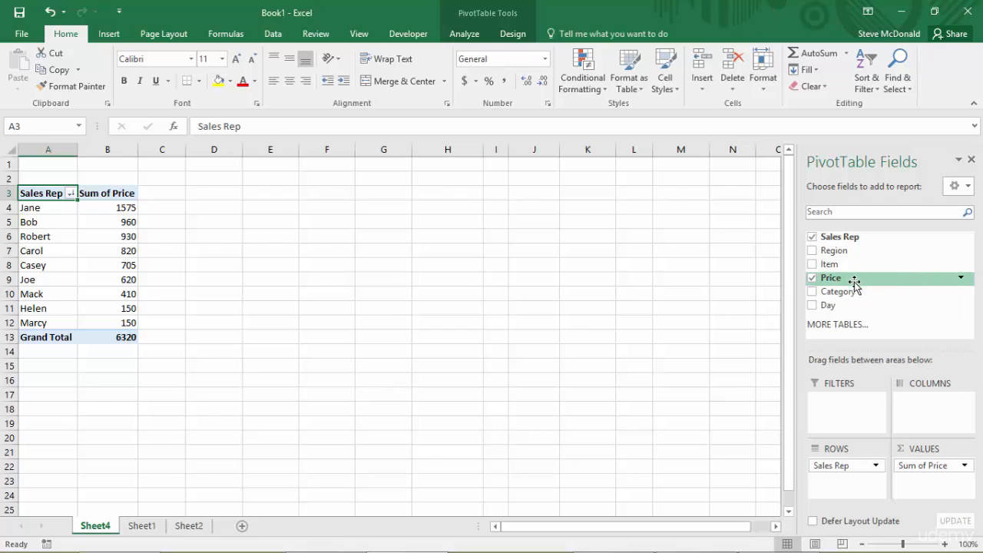
Add Price to the pivot table's values a second time and show that new column as % of Grand Total.
left_click_drag(854, 283, 923, 489)
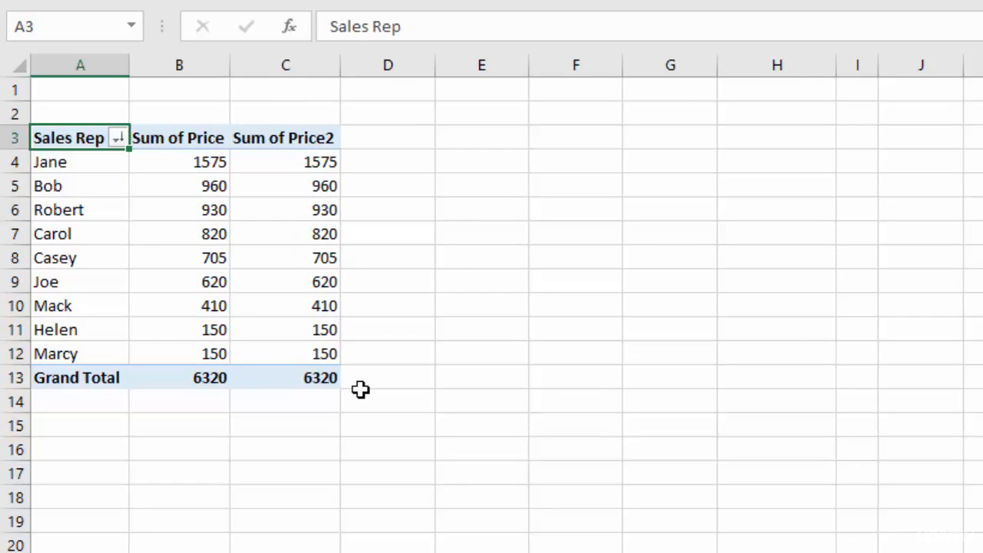
left_click(275, 162)
right_click(274, 163)
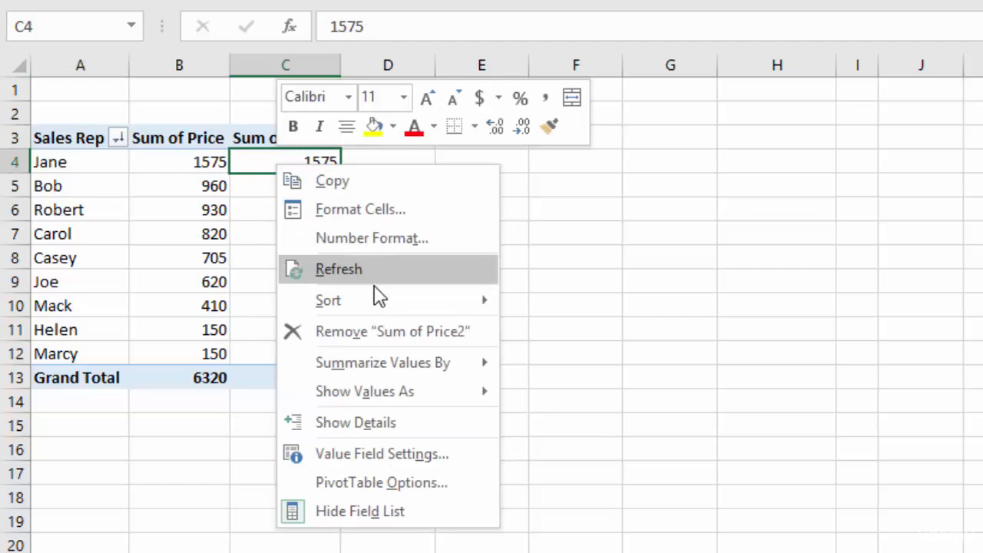
mouse_move(390, 405)
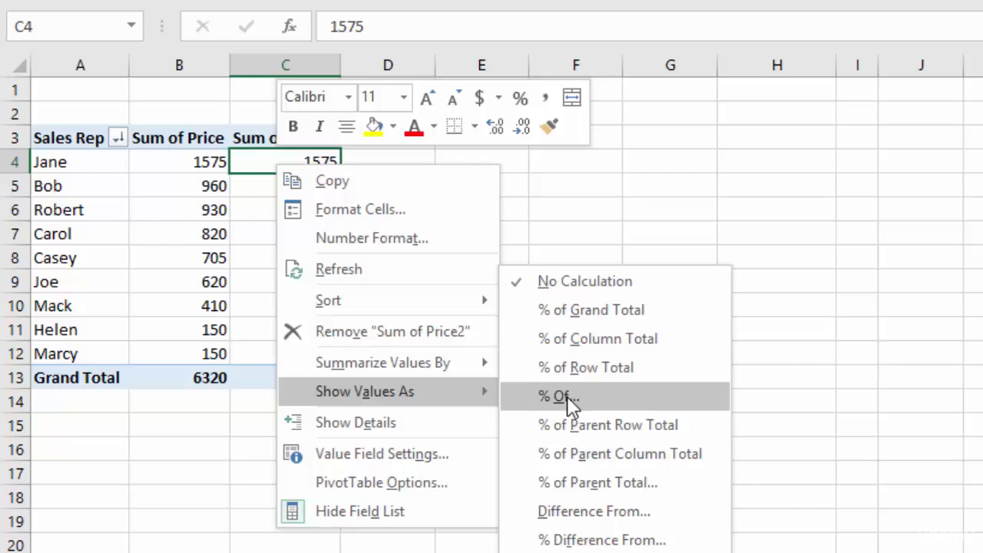
left_click(592, 312)
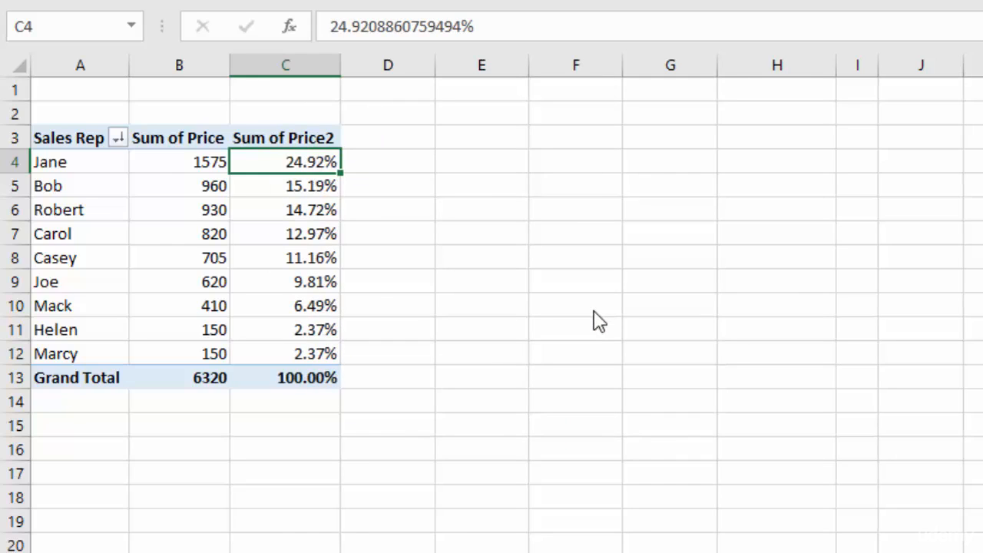
left_click(322, 377)
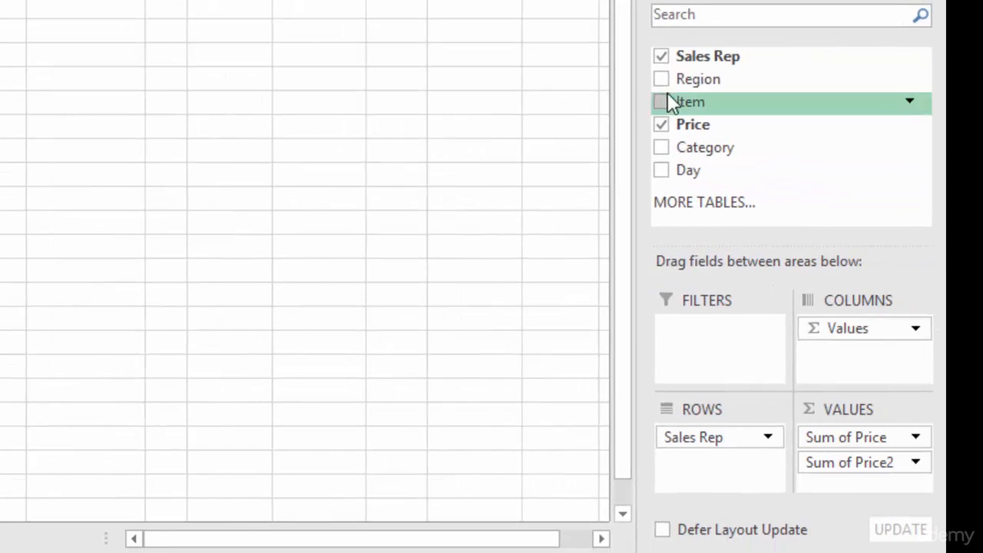
Add Region as the report filter and filter the pivot table to East, followed by West.
left_click_drag(932, 137, 933, 350)
left_click_drag(695, 303, 698, 340)
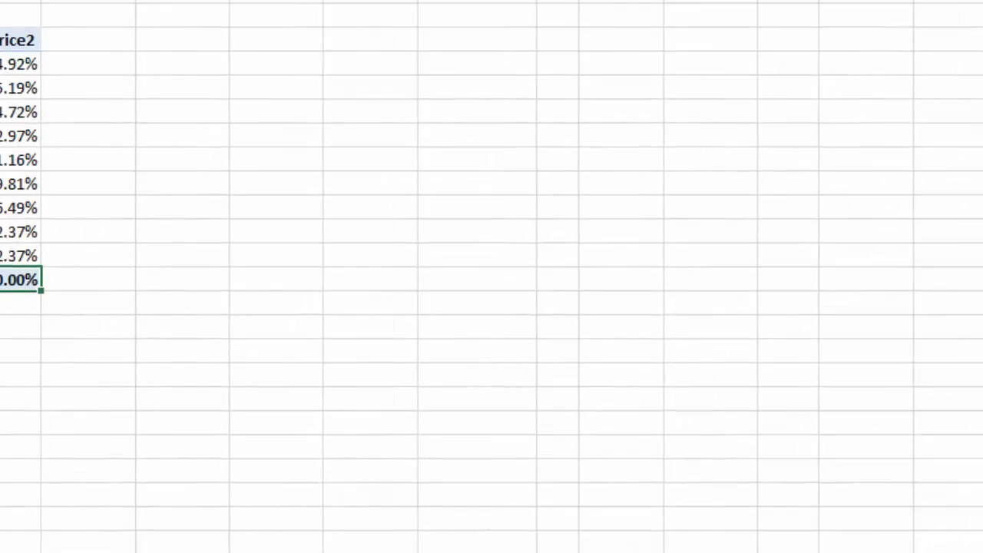
left_click(219, 35)
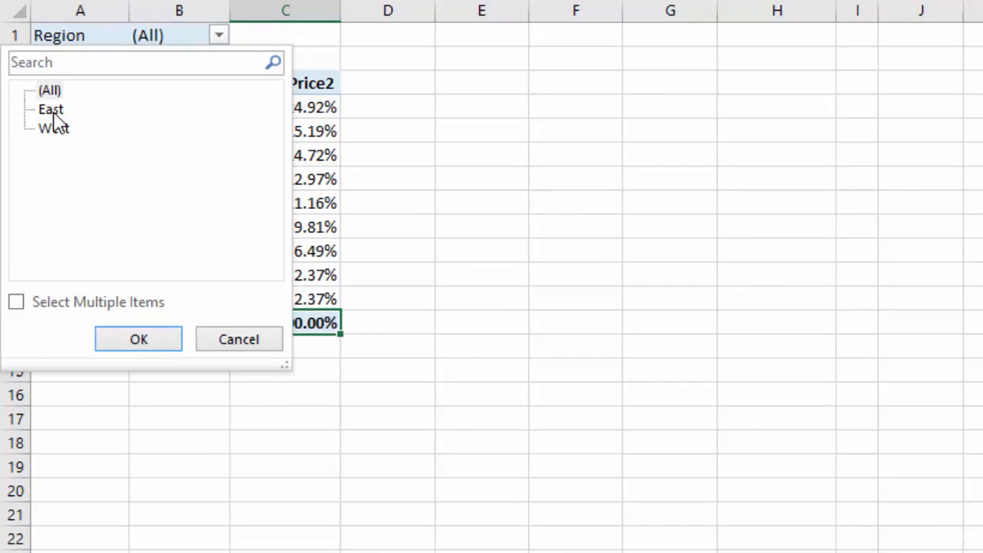
left_click(53, 129)
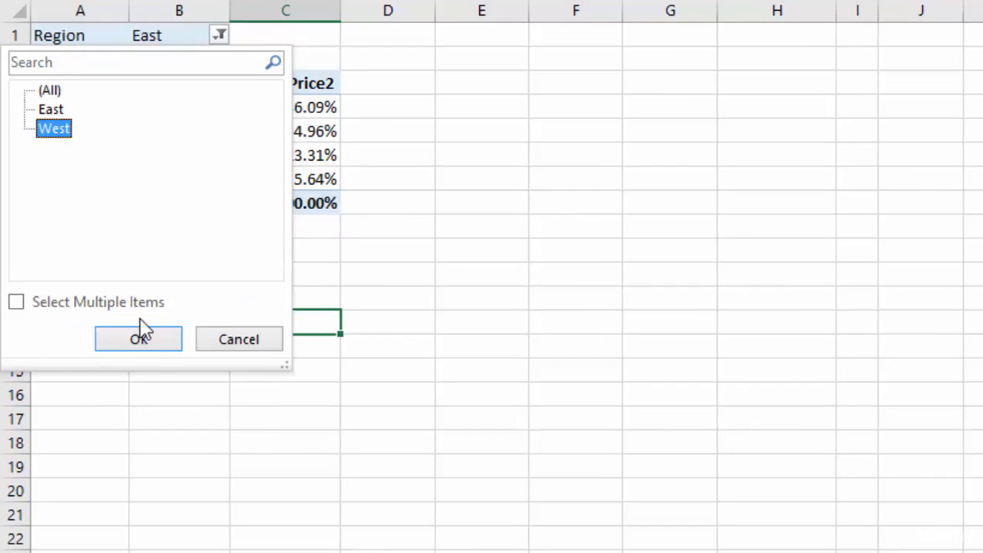
left_click(138, 339)
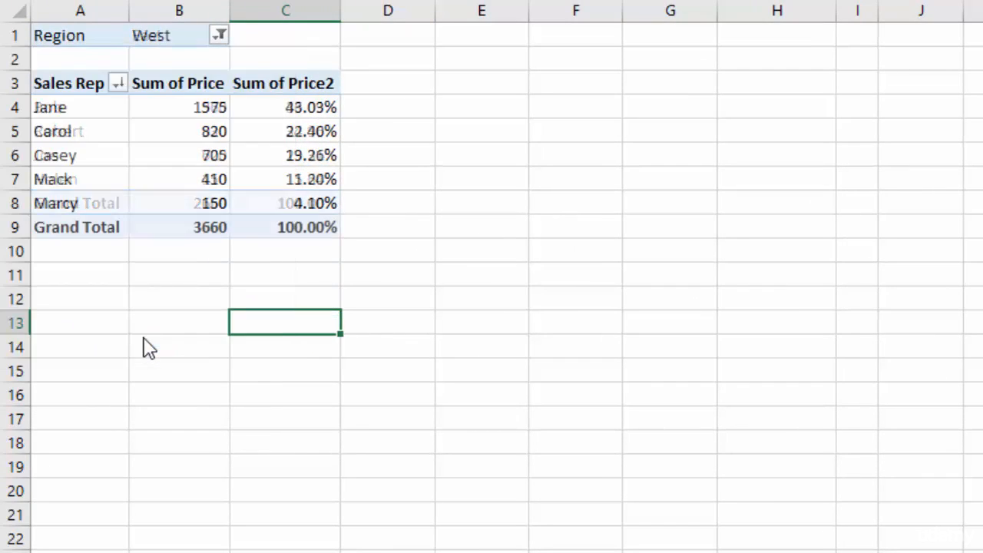
left_click(303, 229)
left_click(289, 109)
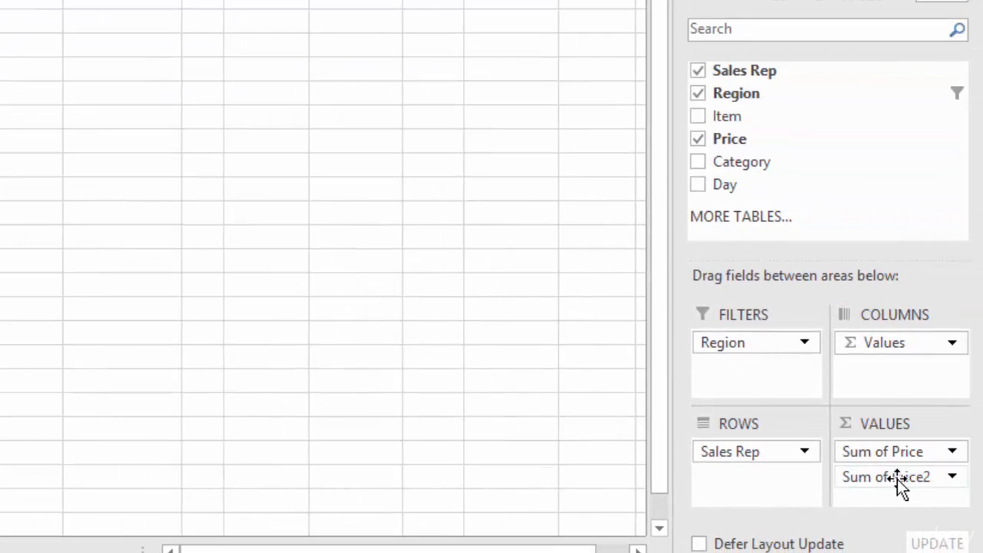
Remove the Sum of Price2 value field and the Region report filter from the pivot table.
left_click_drag(897, 478, 601, 369)
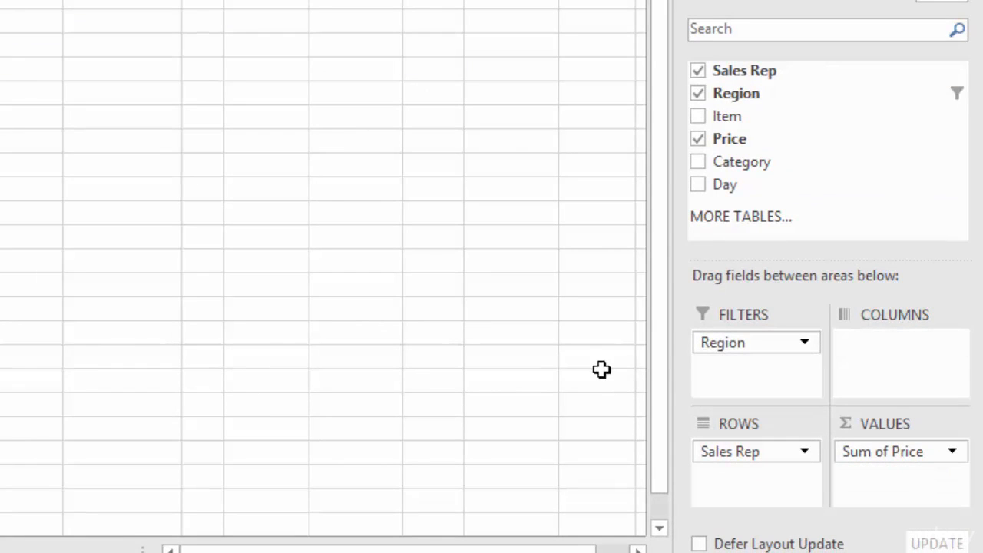
left_click_drag(749, 346, 529, 335)
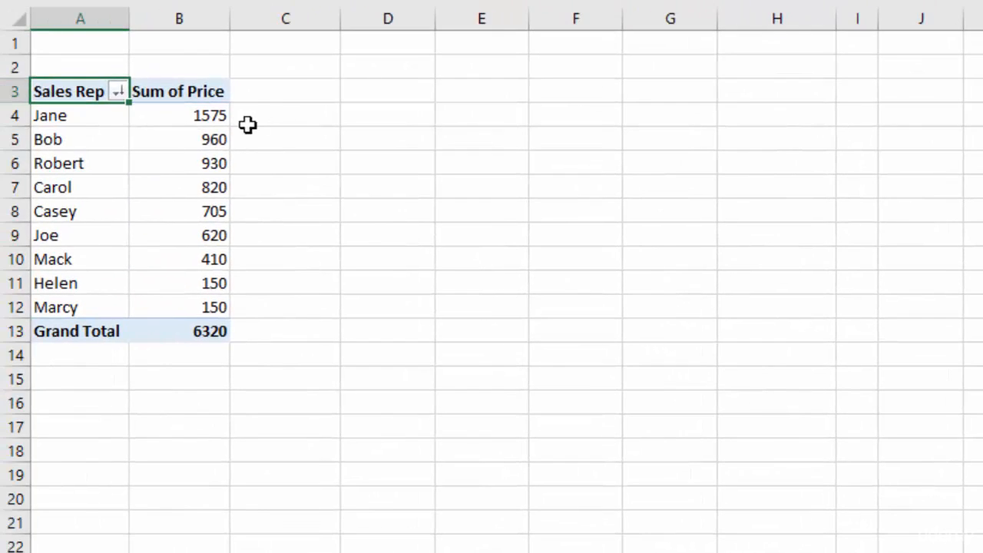
Drill down into the first sales rep's total in B4 to list its source records on a new sheet.
left_click(186, 117)
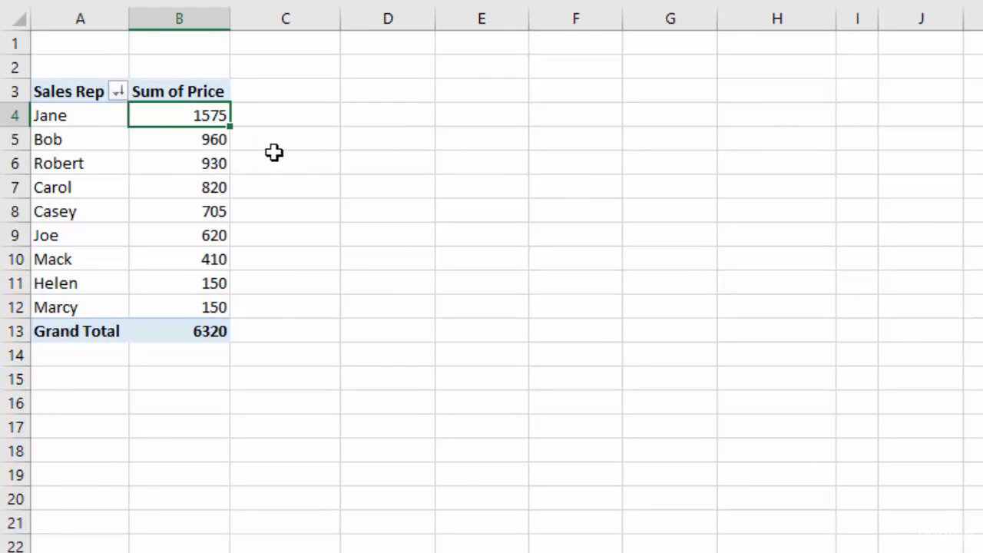
double_click(171, 115)
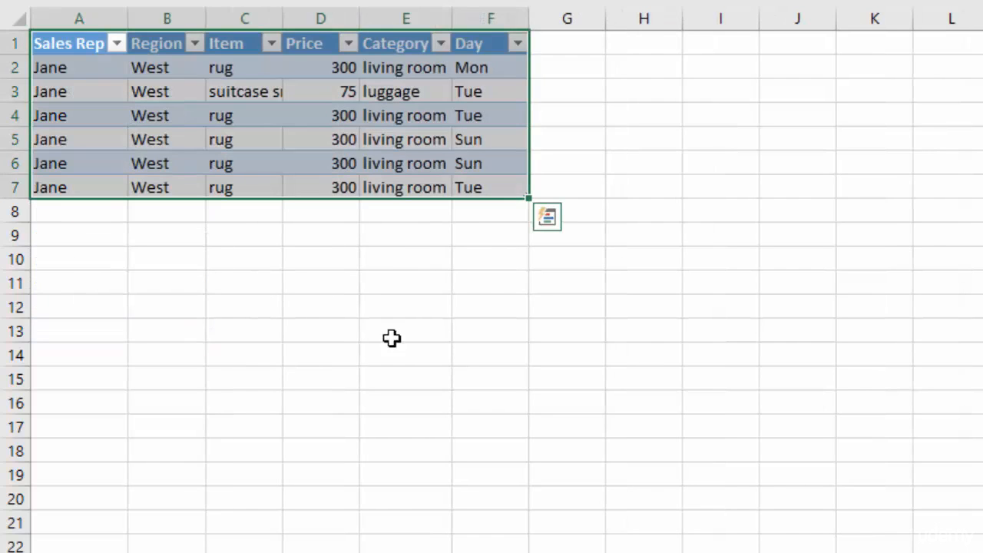
left_click(489, 302)
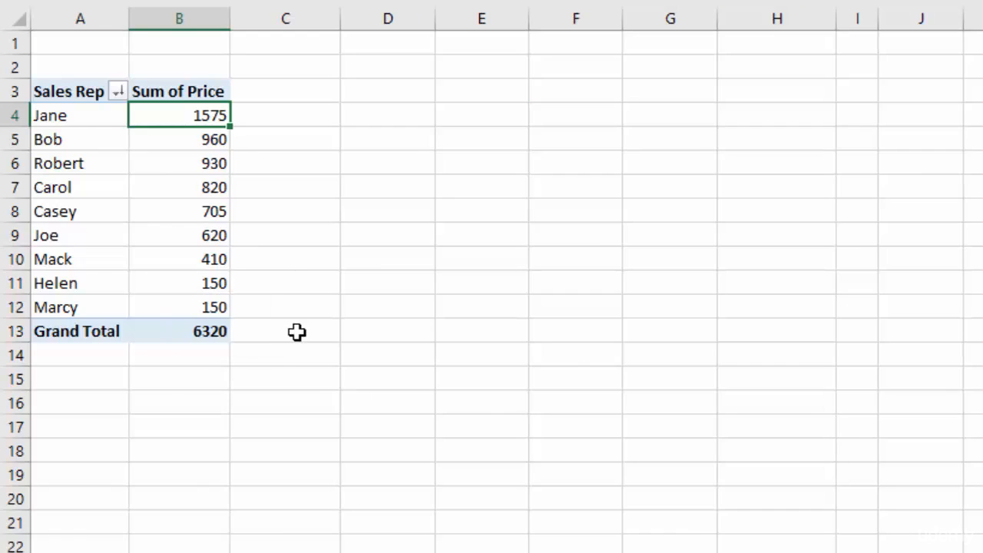
Drill down into the second sales rep's total in B5 and autofit the Item column of the resulting detail table.
double_click(177, 141)
left_click(531, 437)
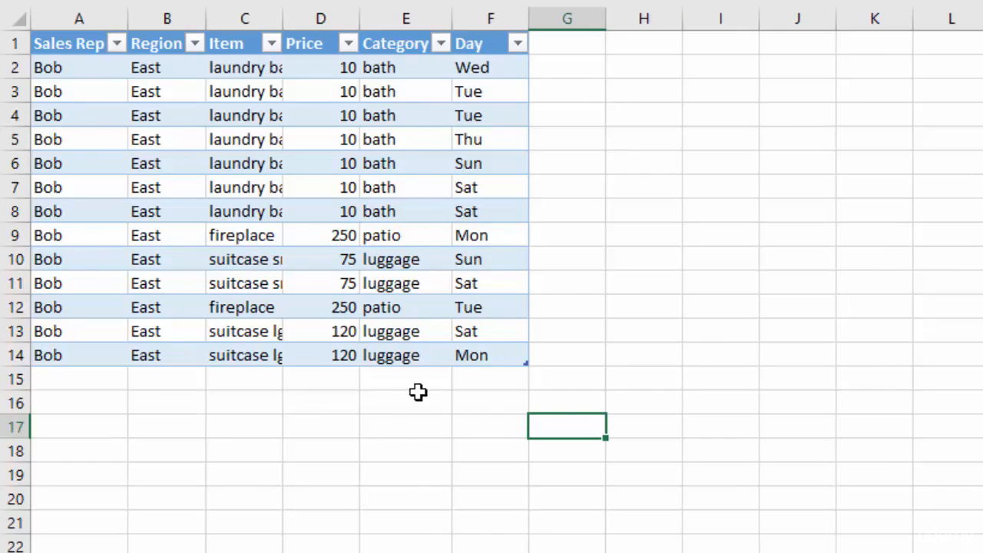
double_click(281, 15)
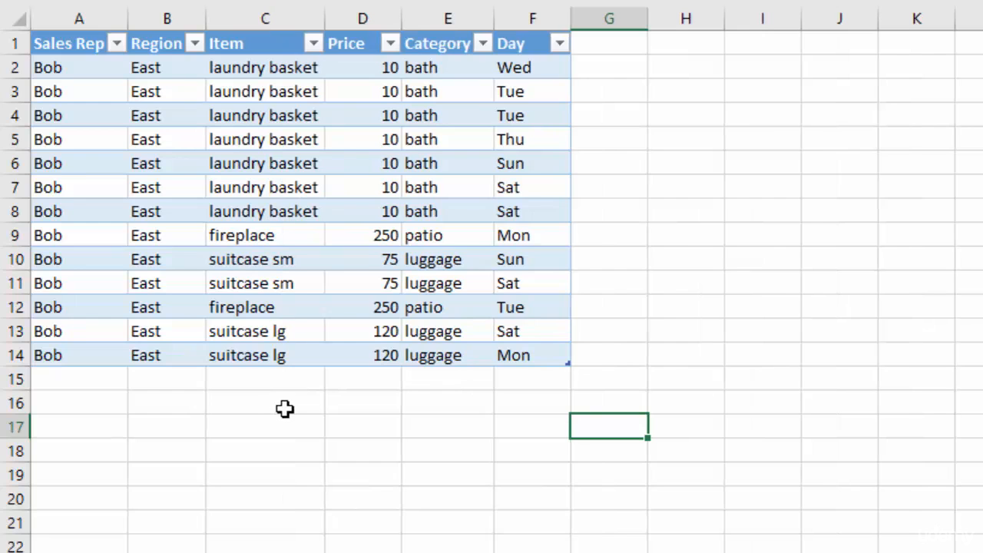
Delete the detail sheet for the second sales rep and return to the pivot table.
right_click(161, 549)
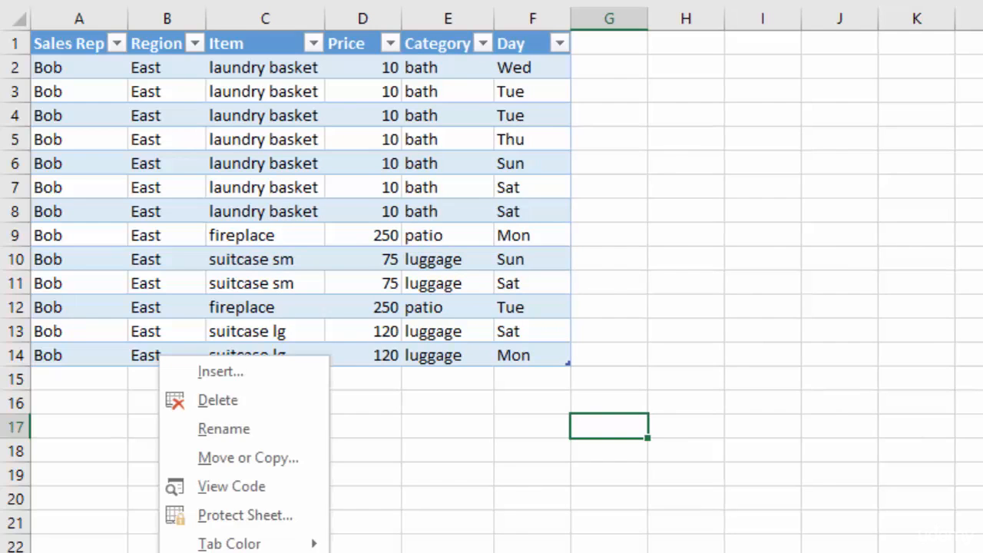
left_click(223, 403)
left_click(779, 308)
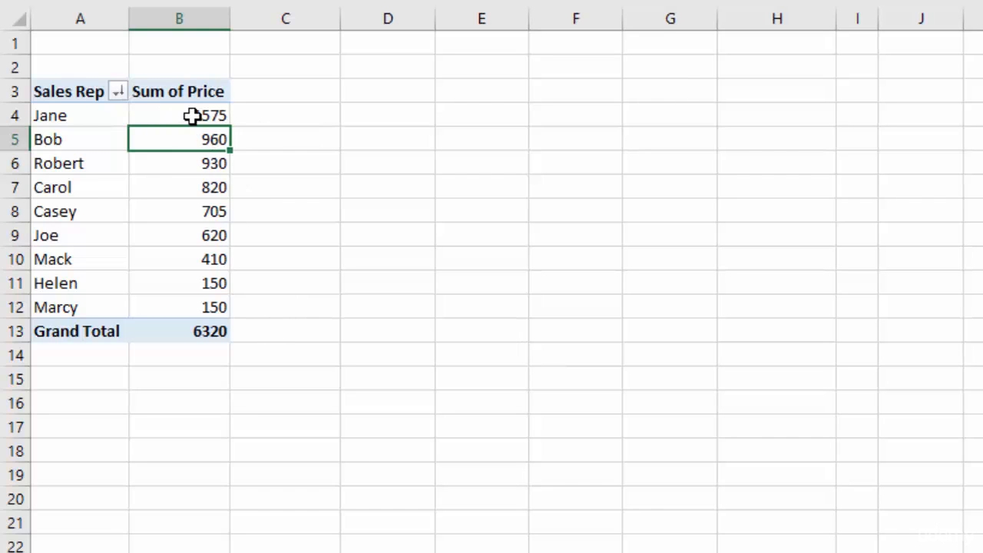
Format the sales reps' Sum of Price values in B4:B12 as Currency.
left_click_drag(192, 115, 189, 307)
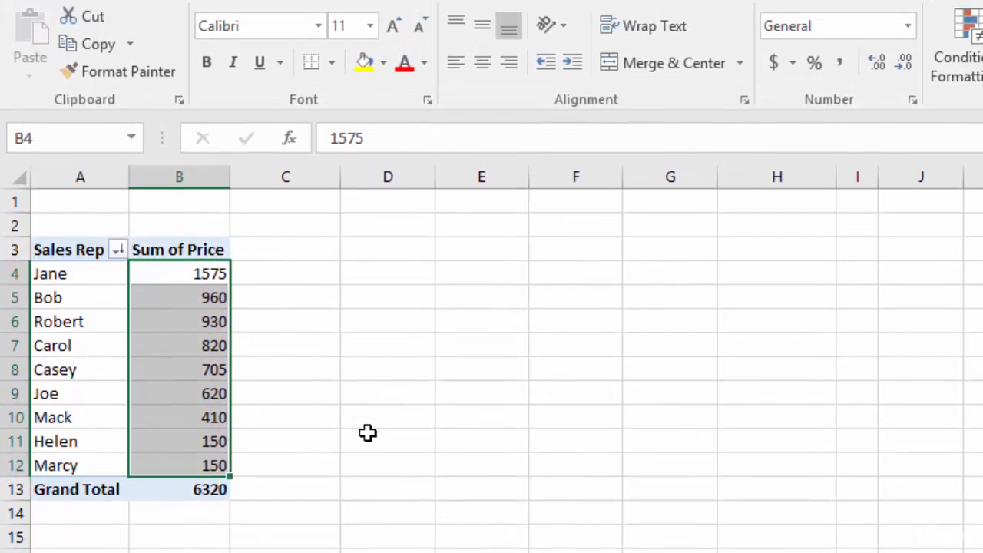
left_click(910, 28)
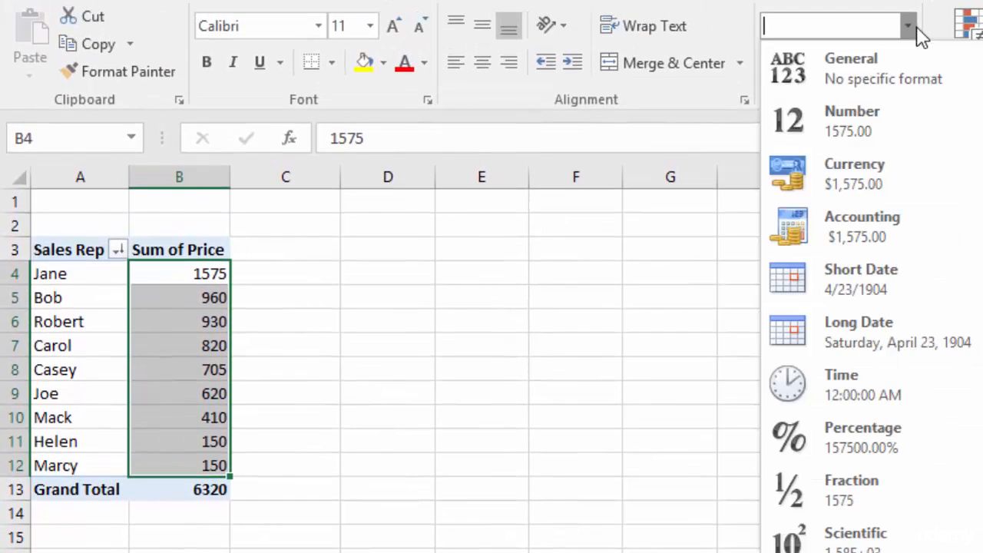
left_click(843, 184)
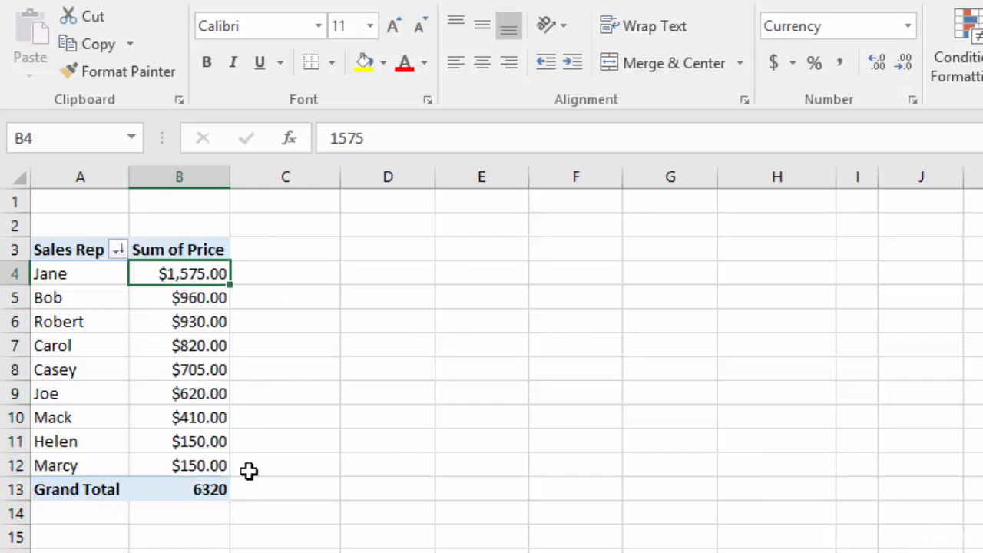
key("ctrl+Down")
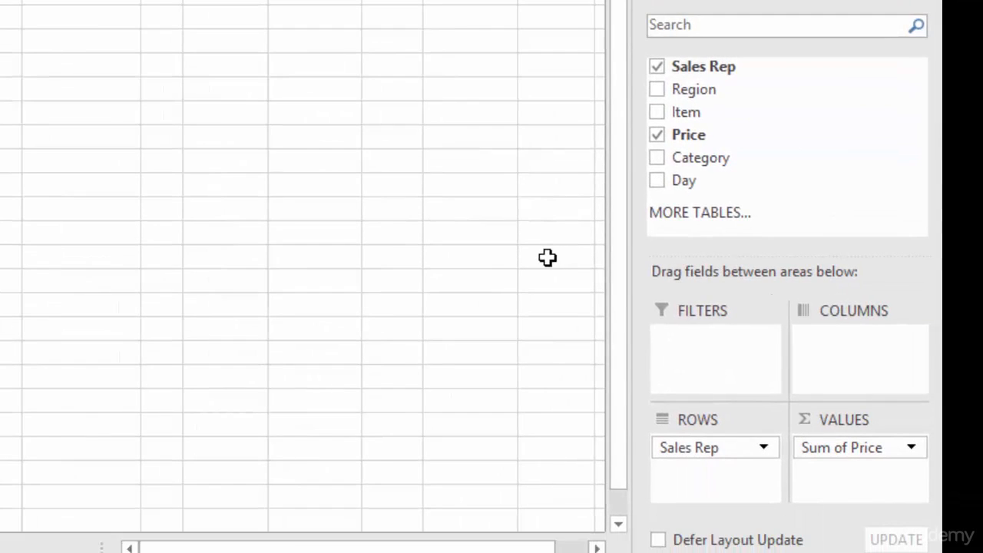
Break the sales reps' totals down by Day across columns and apply a light green PivotTable style with shaded headers.
left_click_drag(688, 183, 843, 347)
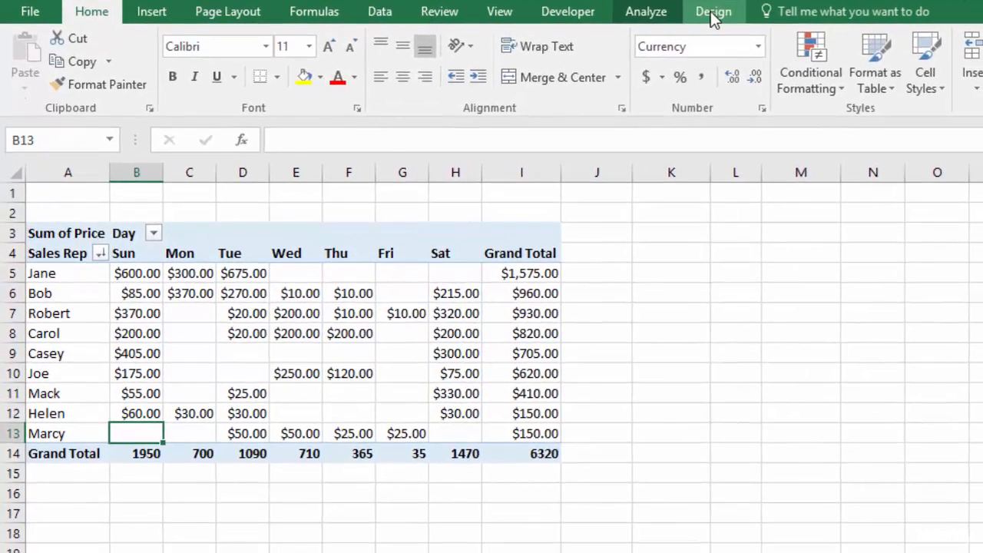
left_click(724, 13)
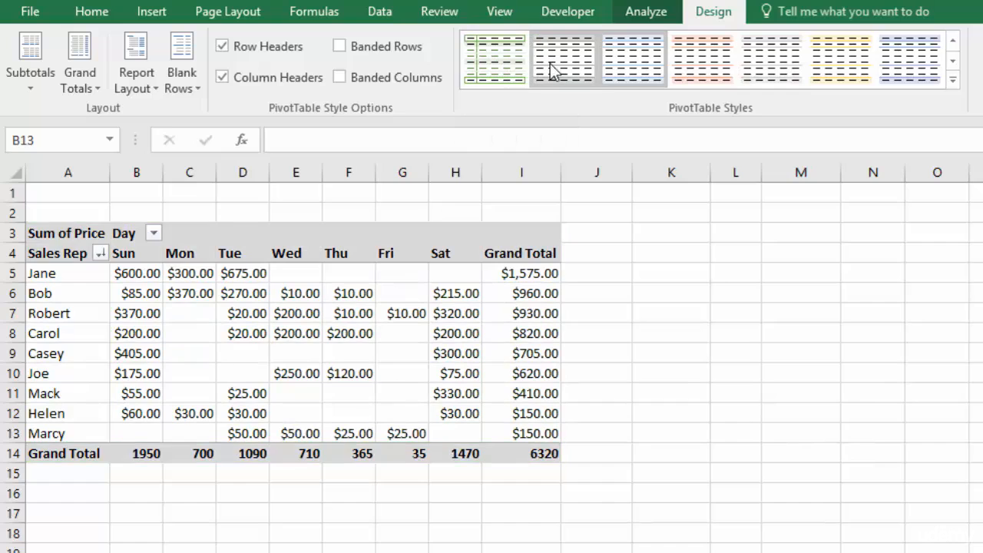
left_click(953, 79)
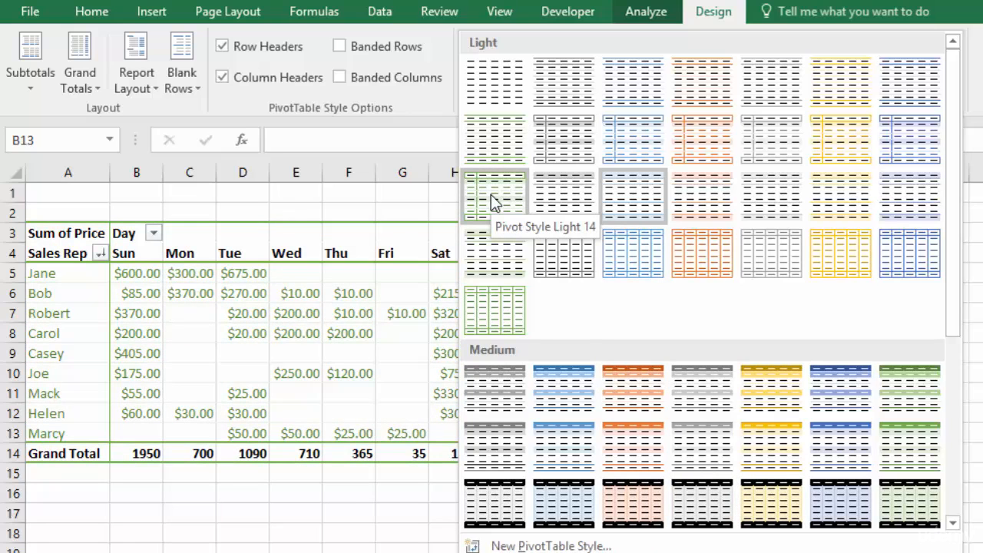
left_click(494, 238)
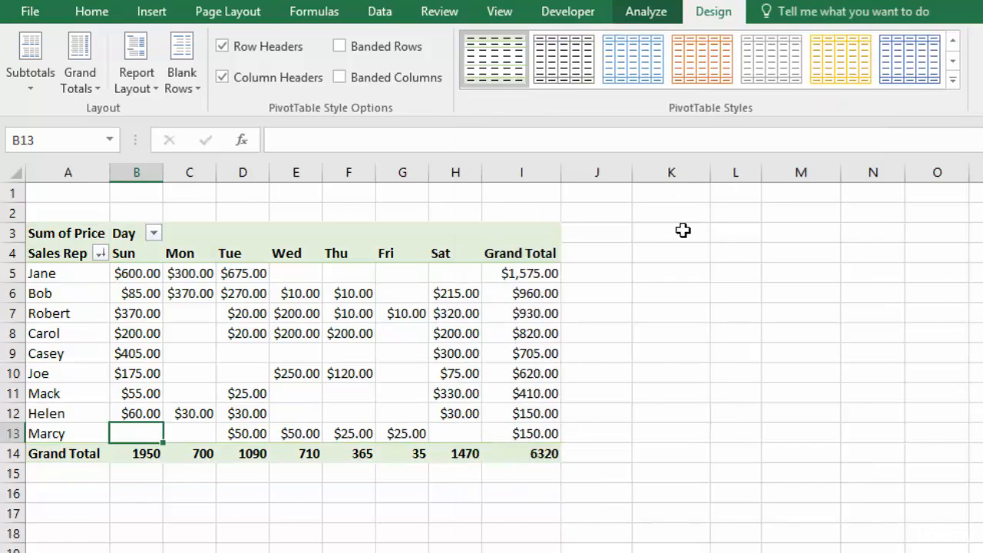
left_click(868, 393)
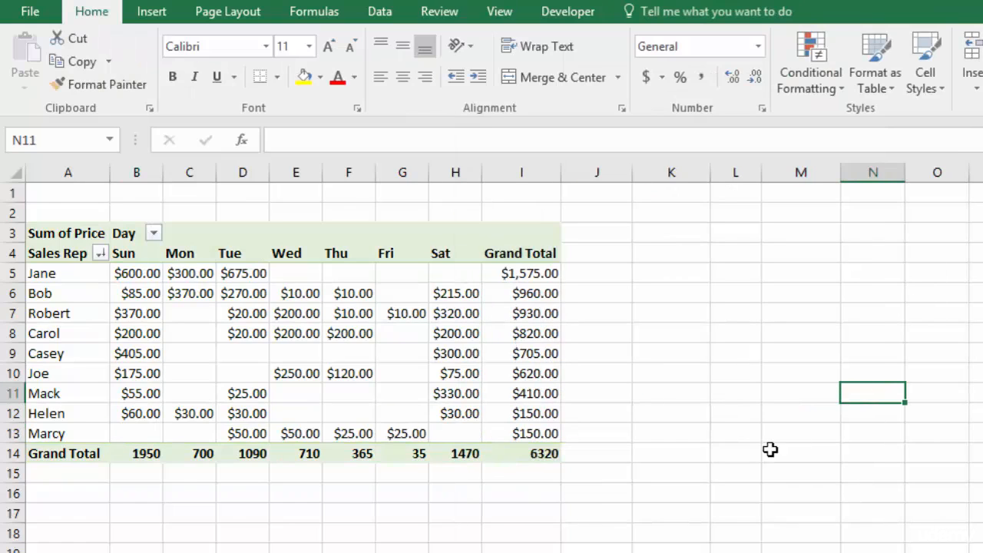
Format the pivot table's Grand Total row, B14:I14, as Currency.
left_click(527, 454)
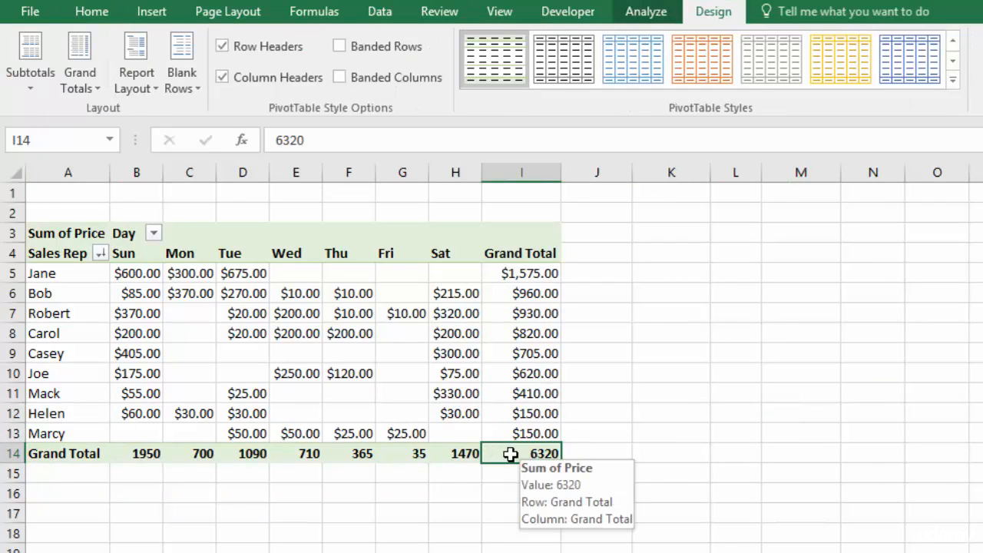
left_click_drag(510, 454, 160, 454)
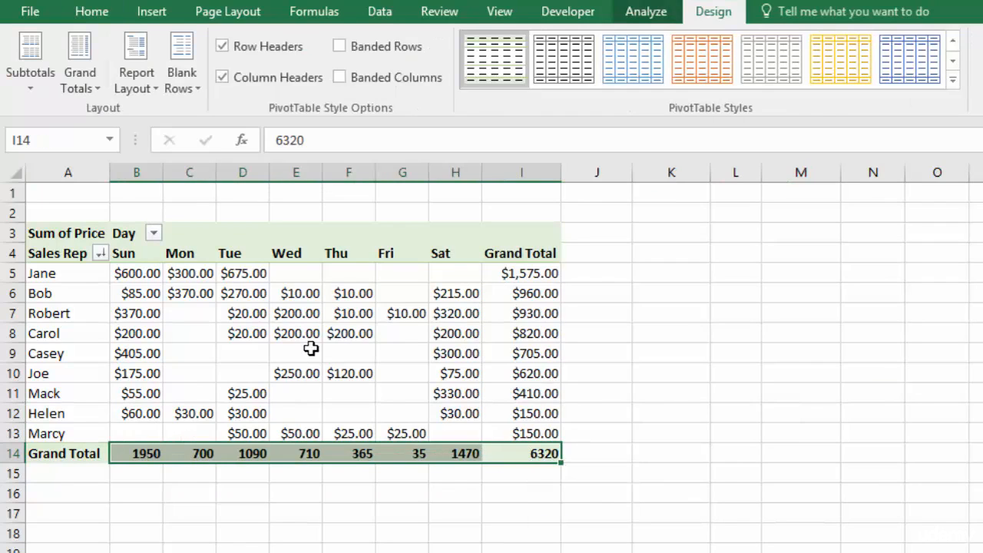
left_click(91, 13)
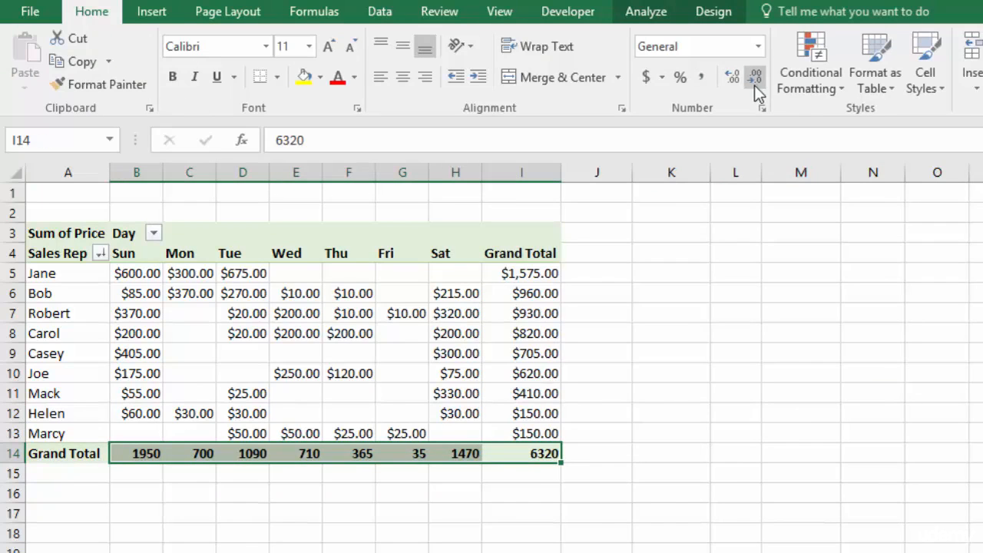
left_click(758, 46)
left_click(709, 173)
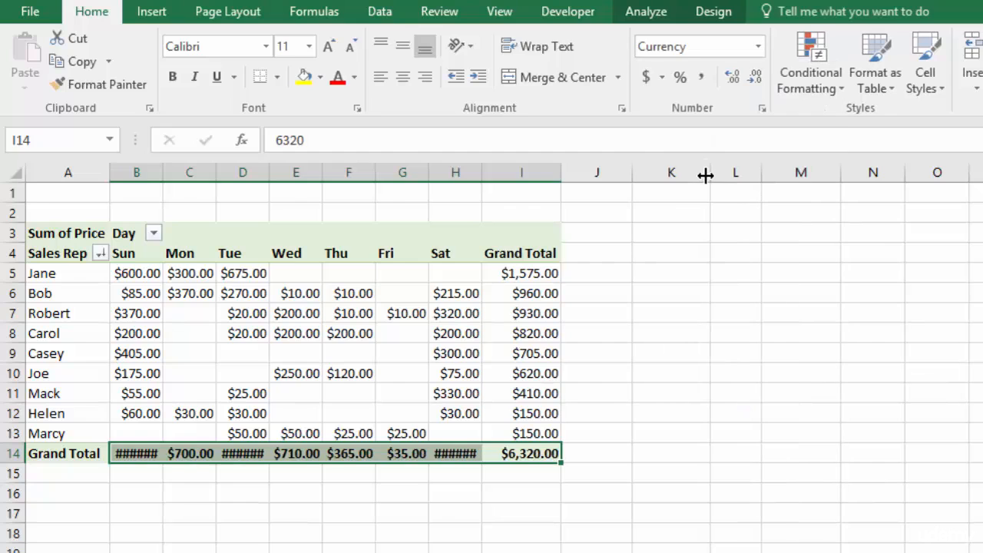
left_click(676, 233)
Autofit columns B through I to their contents and remove the Day field from the pivot table.
left_click_drag(136, 172, 527, 171)
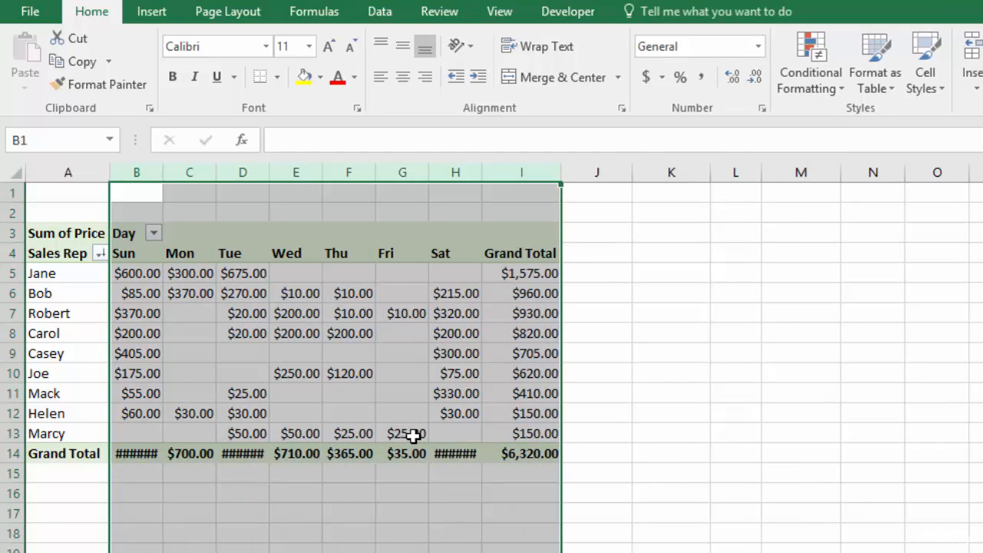
double_click(563, 170)
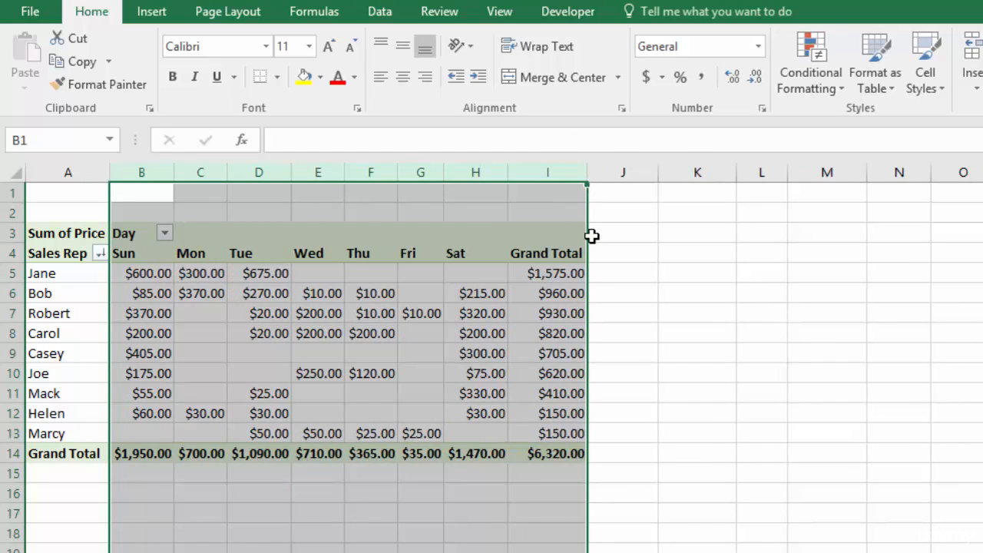
left_click(762, 393)
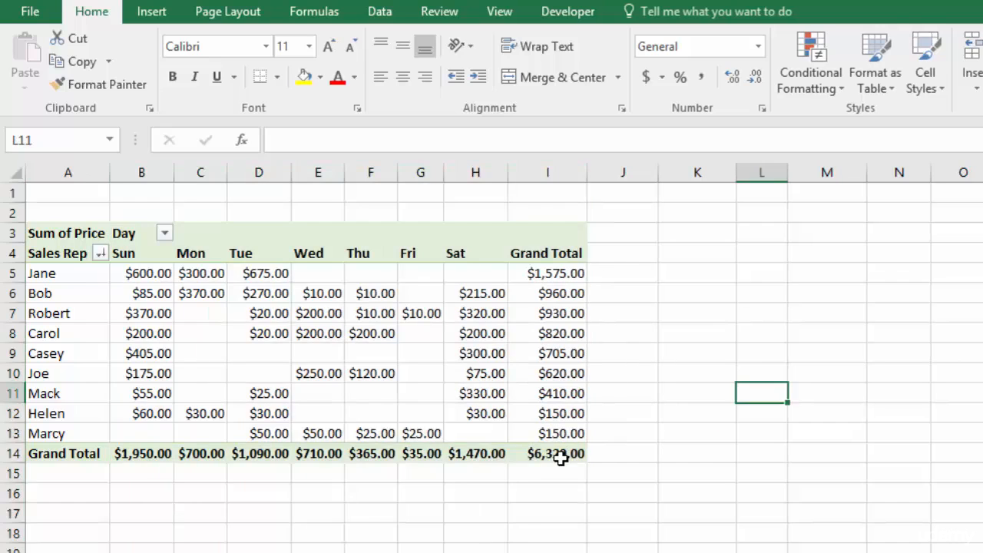
left_click(562, 455)
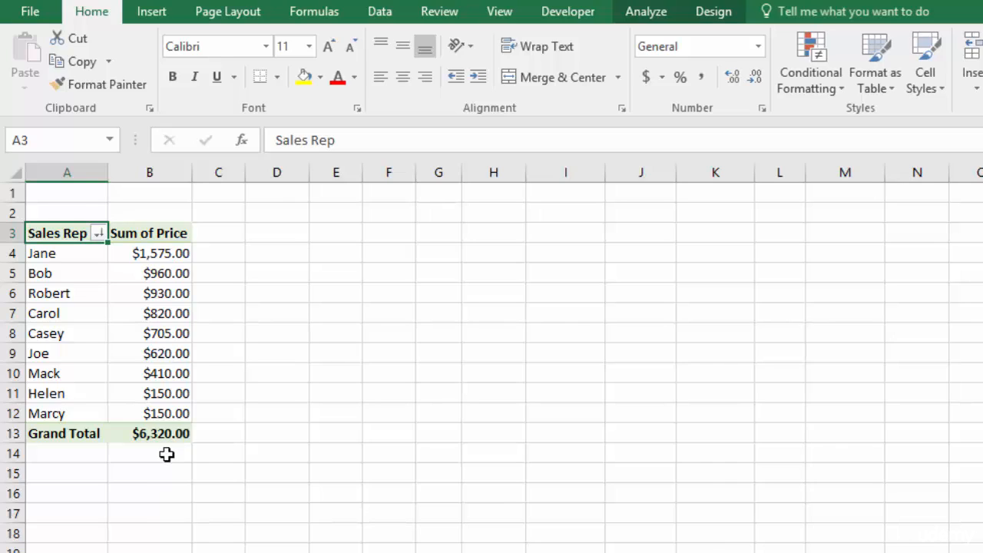
Copy the source records in A54:F63 and paste them as values directly below the table, starting at A64.
key("ctrl+Page_Down")
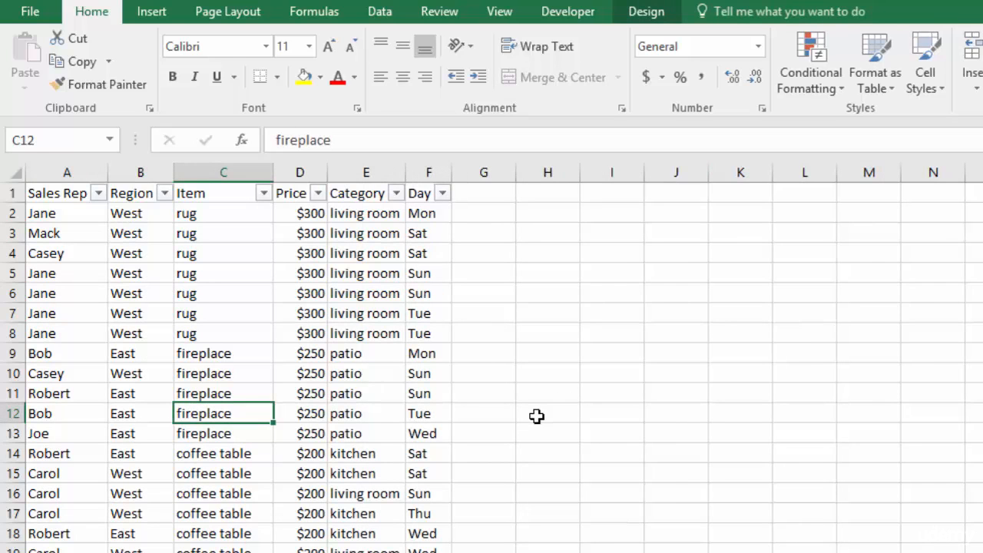
scroll(516, 421, "down", 3)
scroll(516, 422, "down", 13)
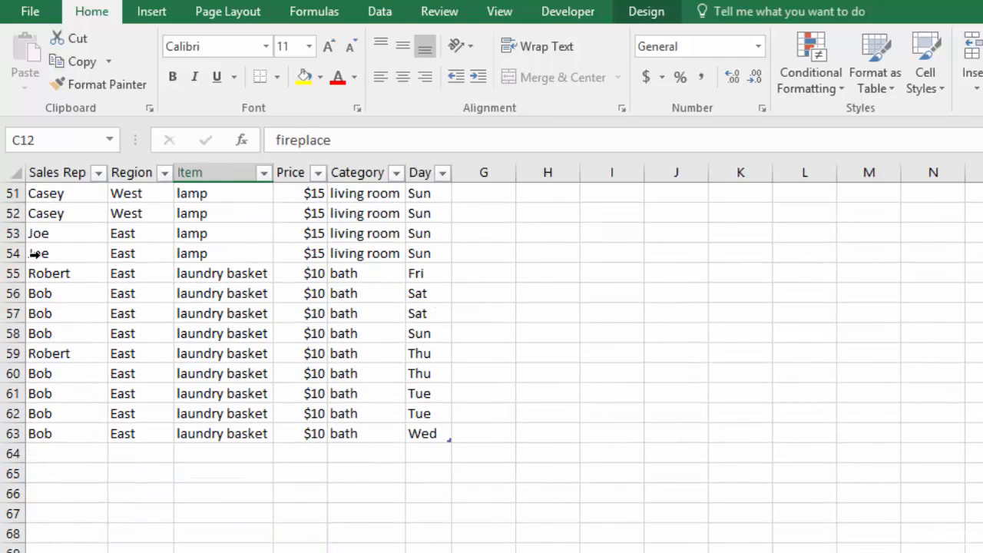
left_click_drag(35, 253, 380, 428)
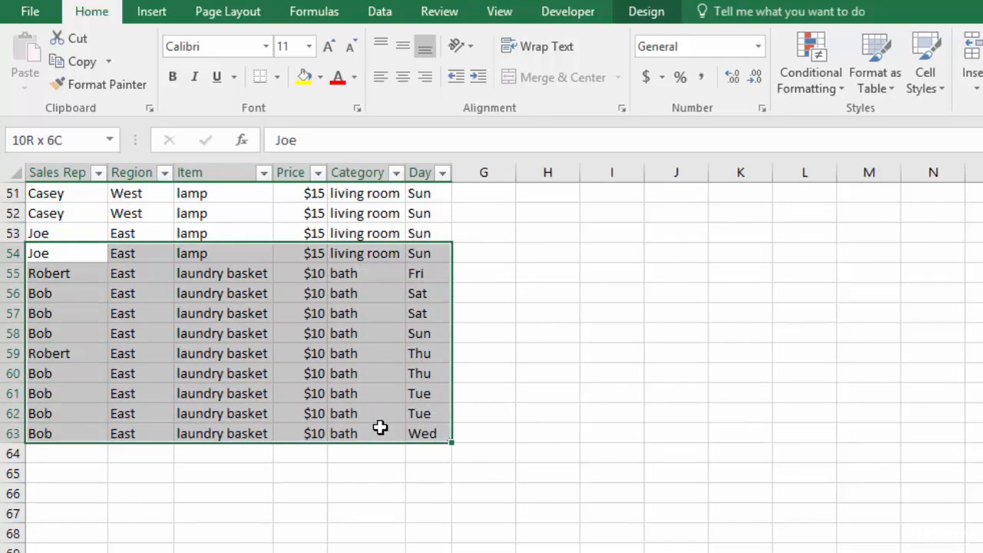
right_click(249, 356)
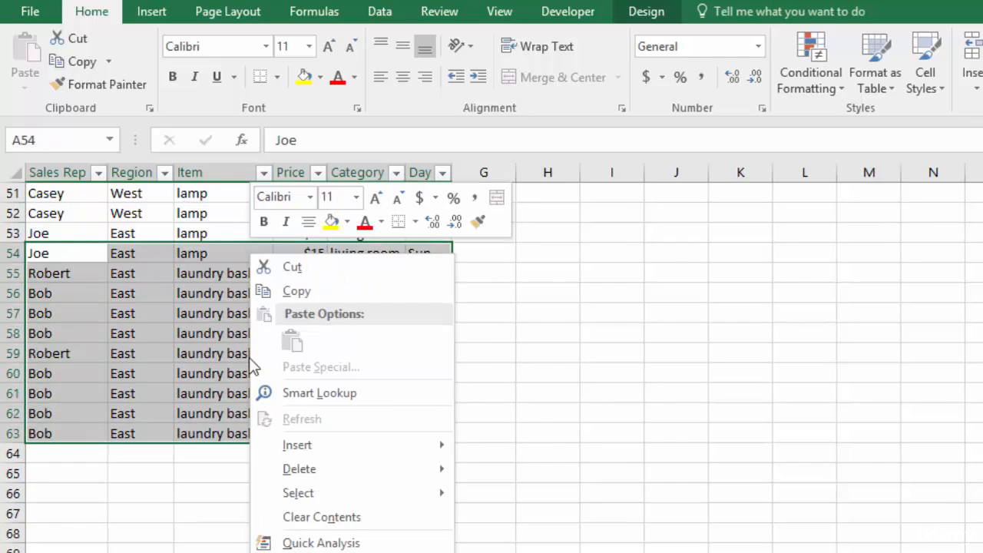
left_click(305, 292)
right_click(46, 451)
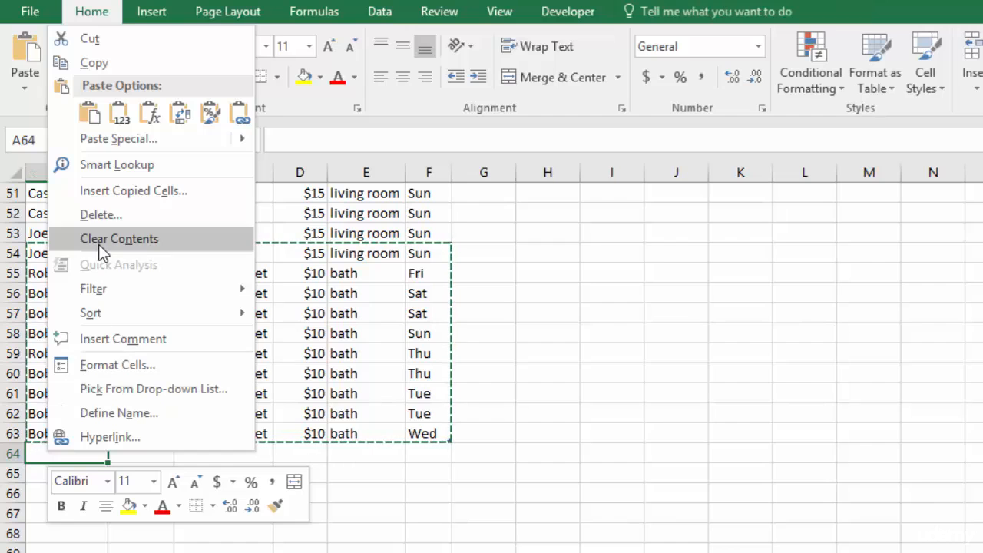
left_click(119, 112)
left_click(410, 434)
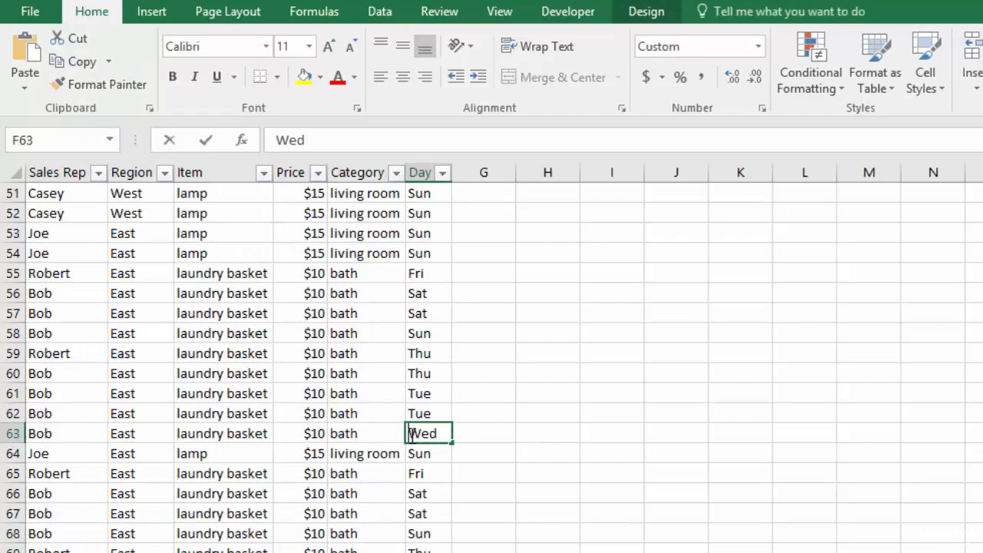
double_click(410, 434)
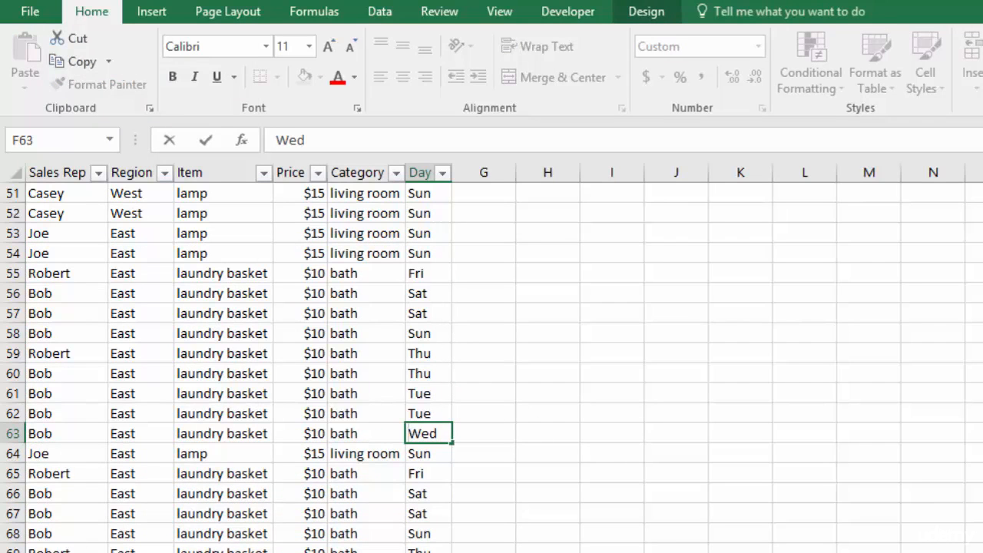
key("Escape")
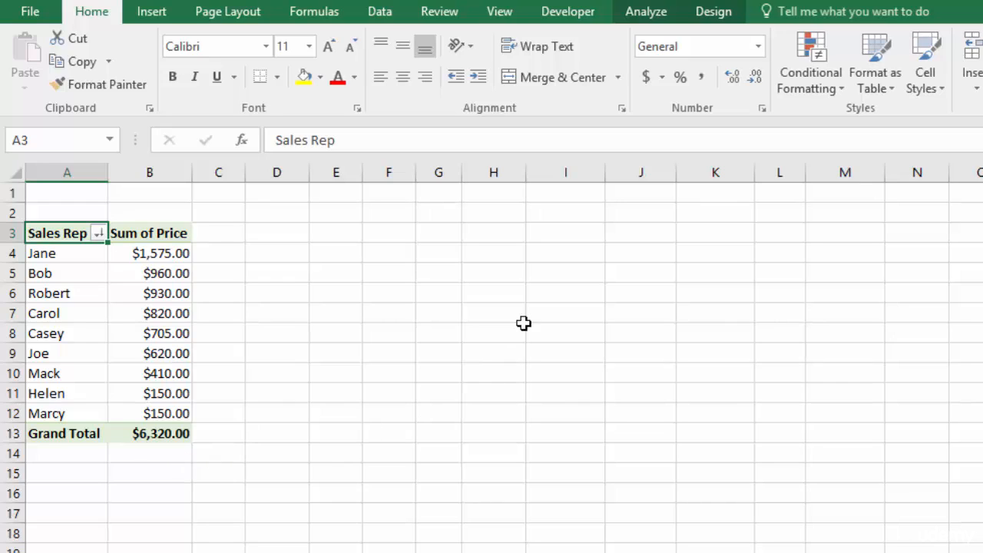
Return to the pivot table and refresh it to include the added source records.
left_click(642, 13)
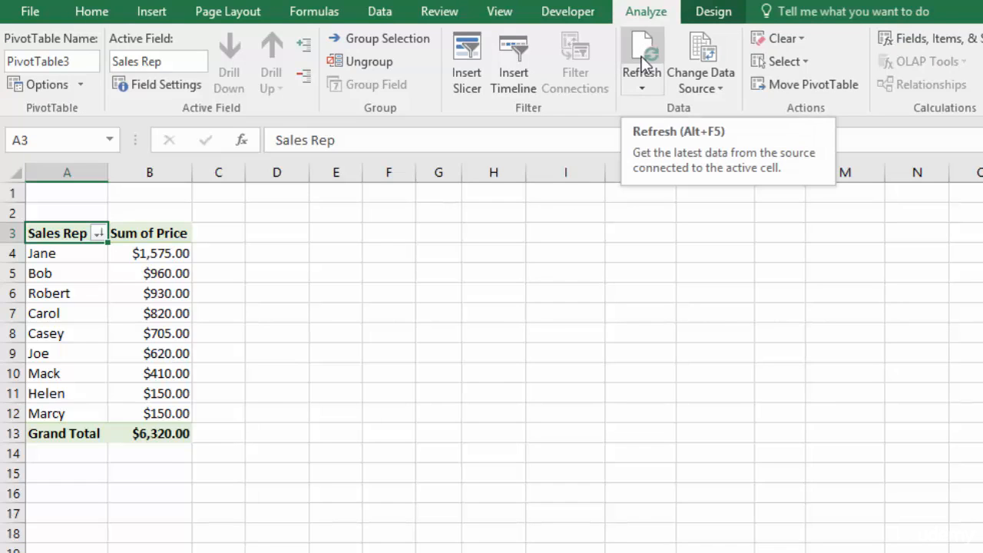
left_click(642, 56)
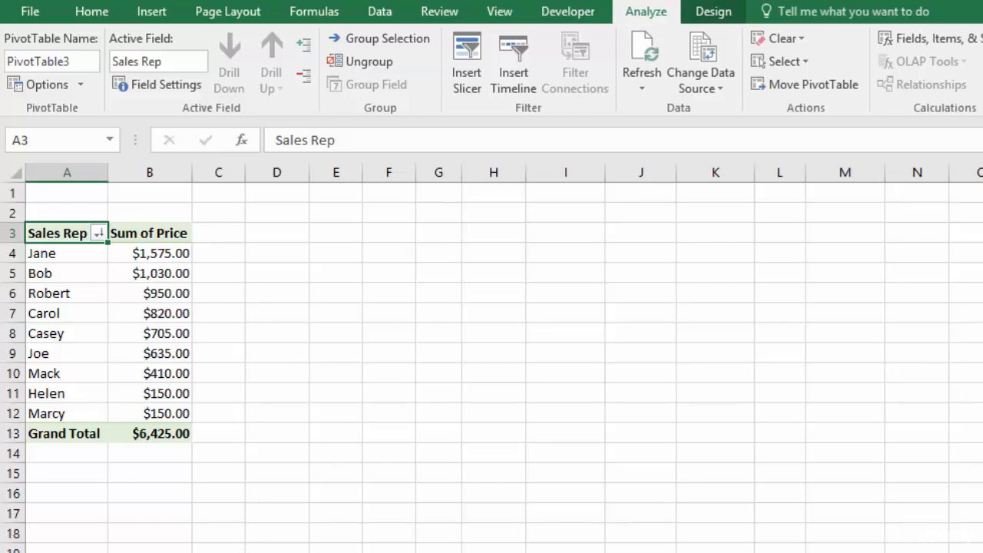
key("ctrl+Page_Up")
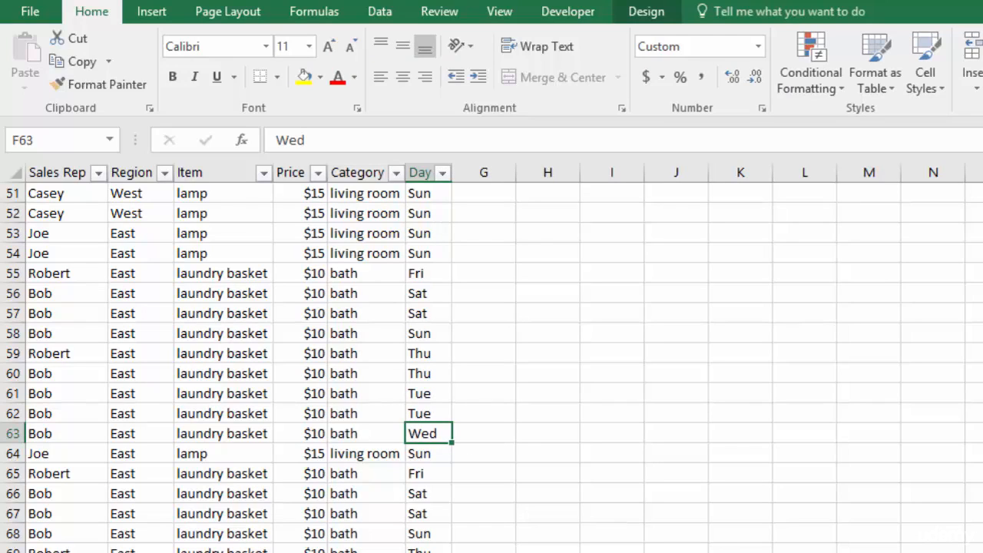
left_click(230, 551)
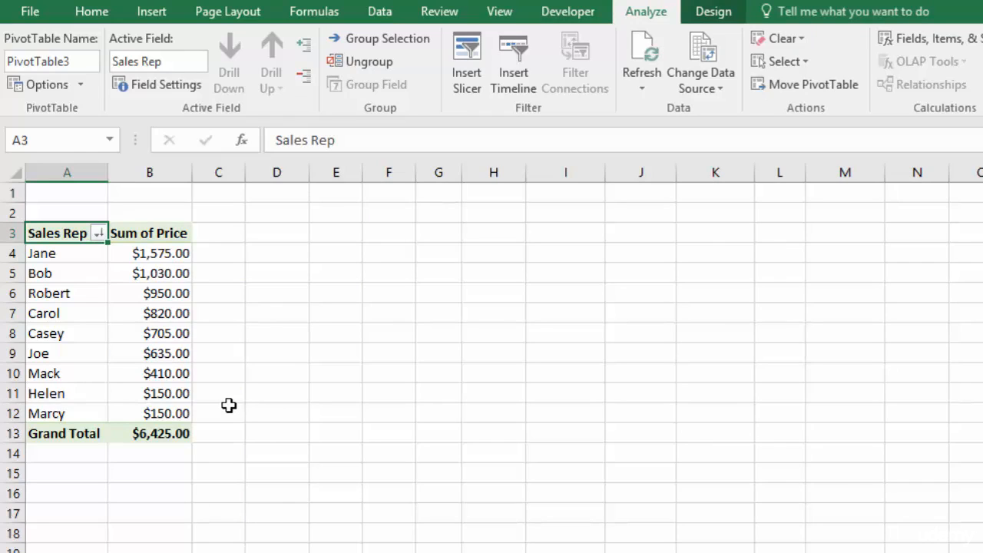
left_click(323, 551)
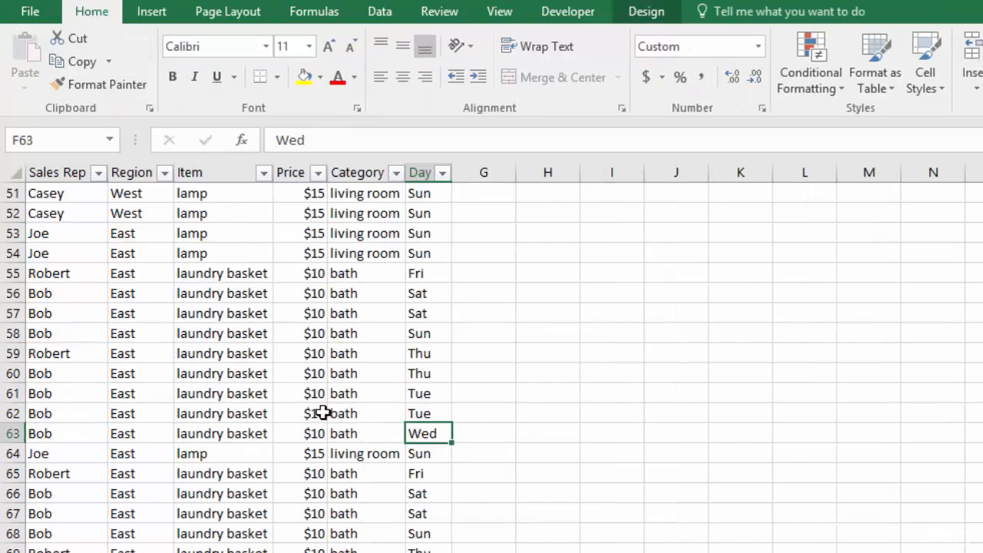
left_click(199, 551)
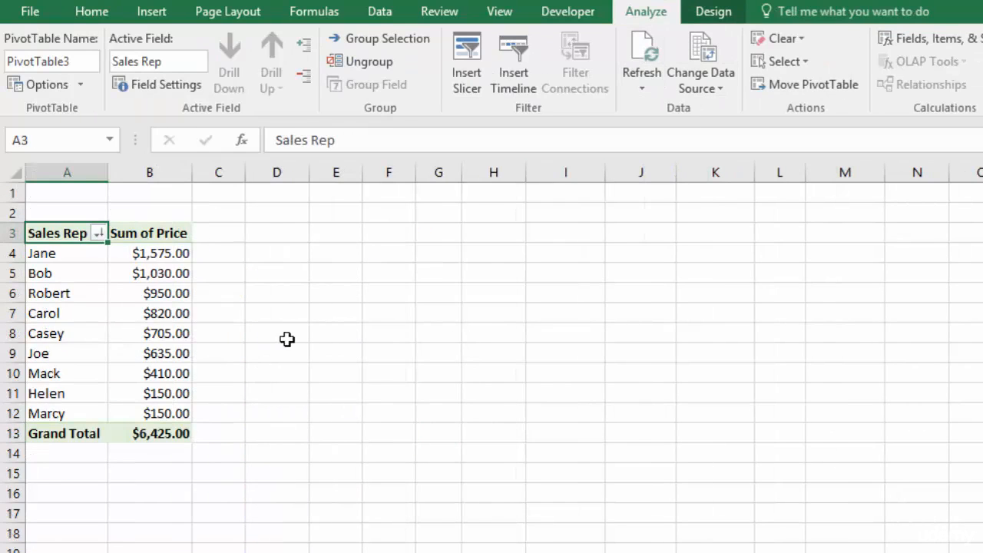
Check how far down the pivot table's data source range extends, leaving the source unchanged.
left_click(150, 315)
left_click(706, 70)
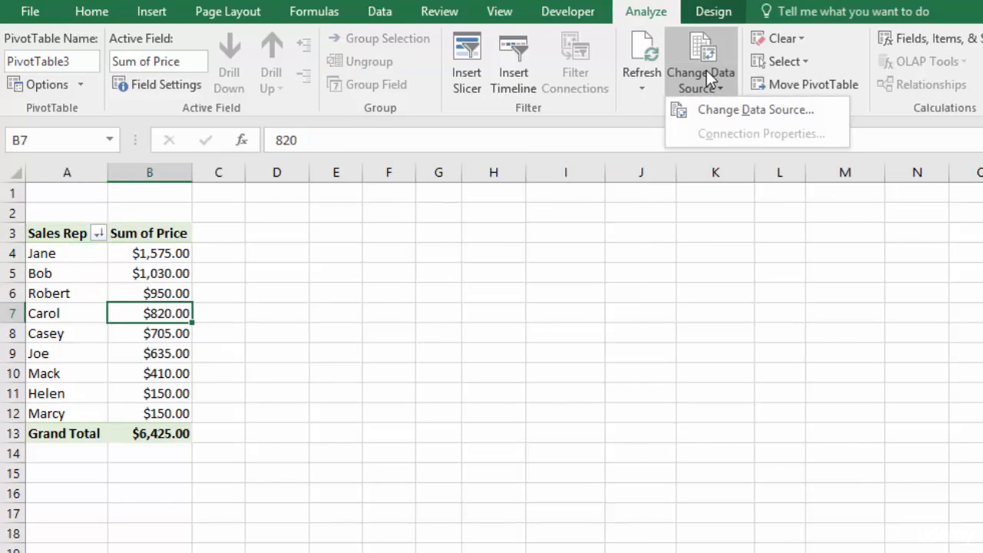
left_click(713, 109)
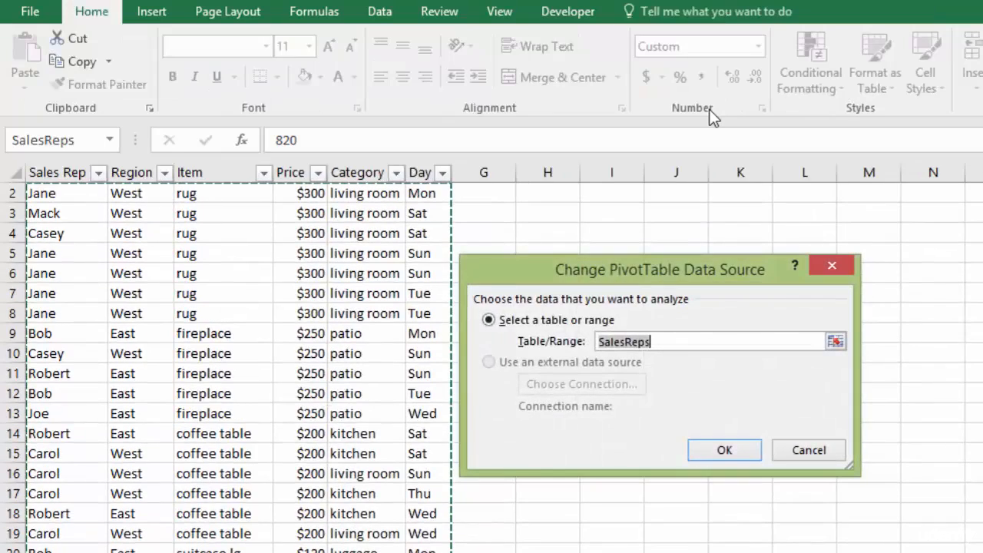
left_click(648, 344)
scroll(381, 446, "down", 3)
scroll(381, 446, "down", 17)
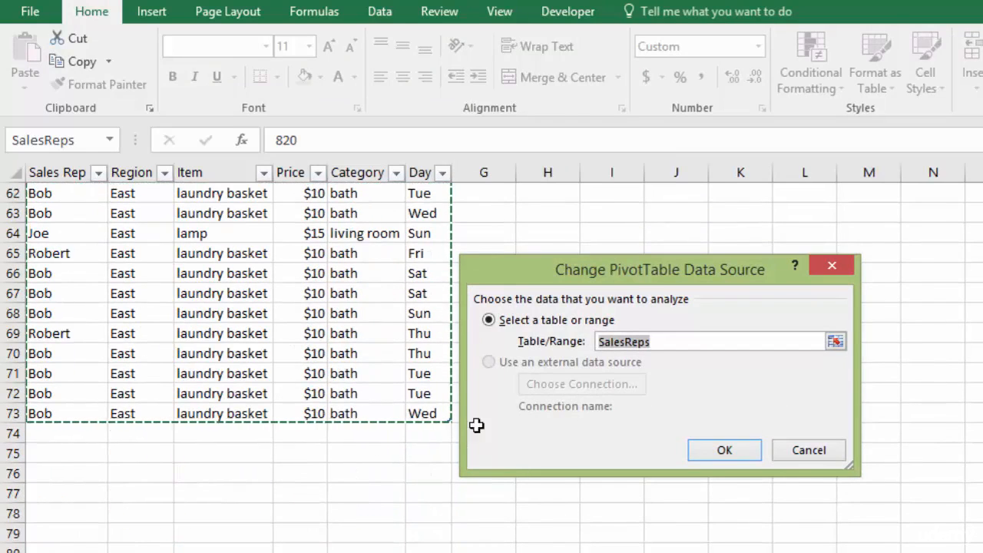
left_click(810, 451)
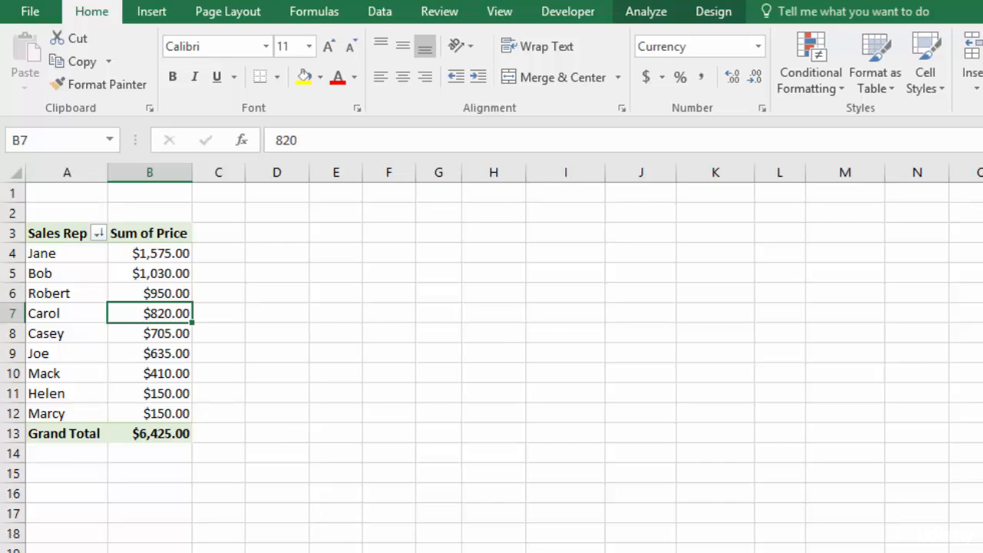
Add an extra "b" to the end of the sales rep's name in A66 of the source data.
key("ctrl+Page_Down")
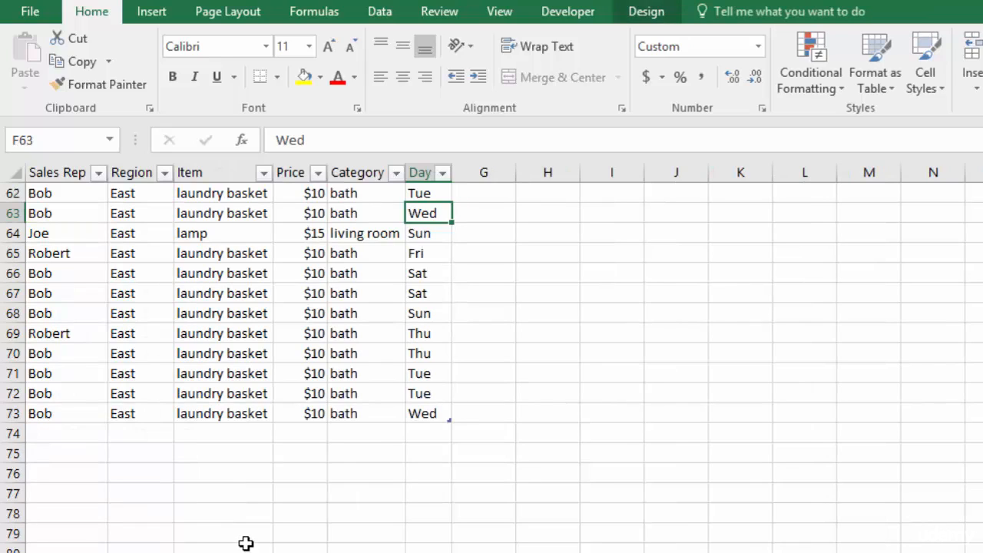
left_click(69, 277)
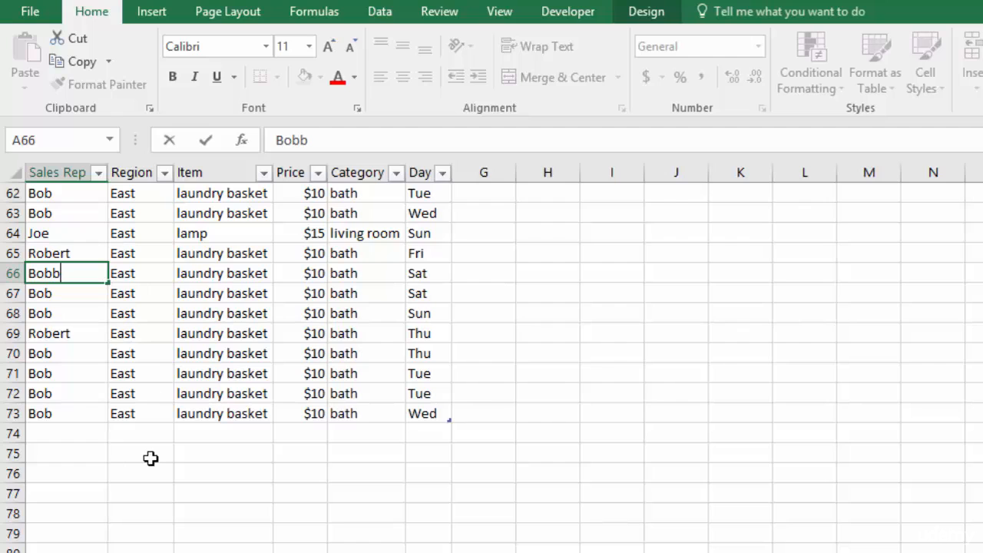
key("Return")
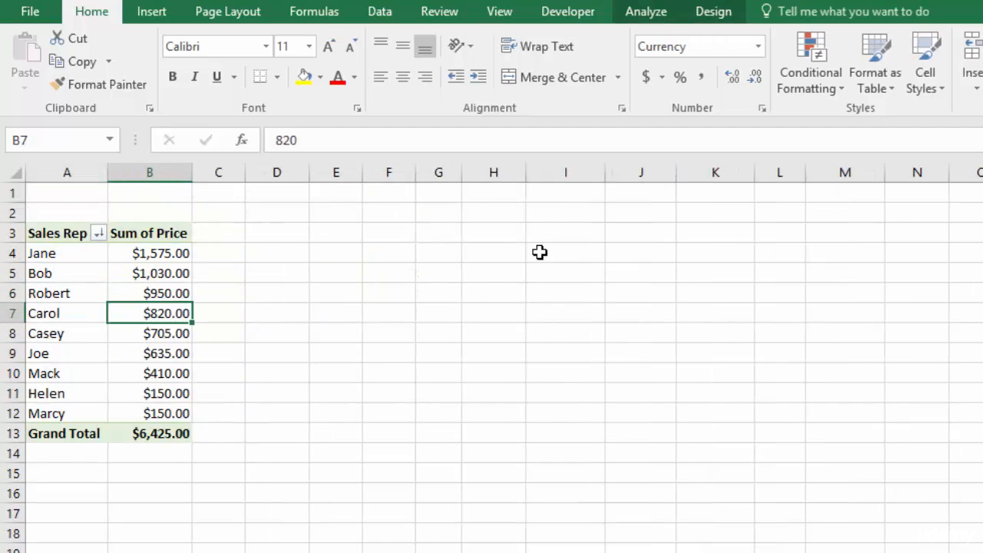
Refresh the pivot table to include the edited source record, and sort the sales reps from A to Z.
left_click(646, 11)
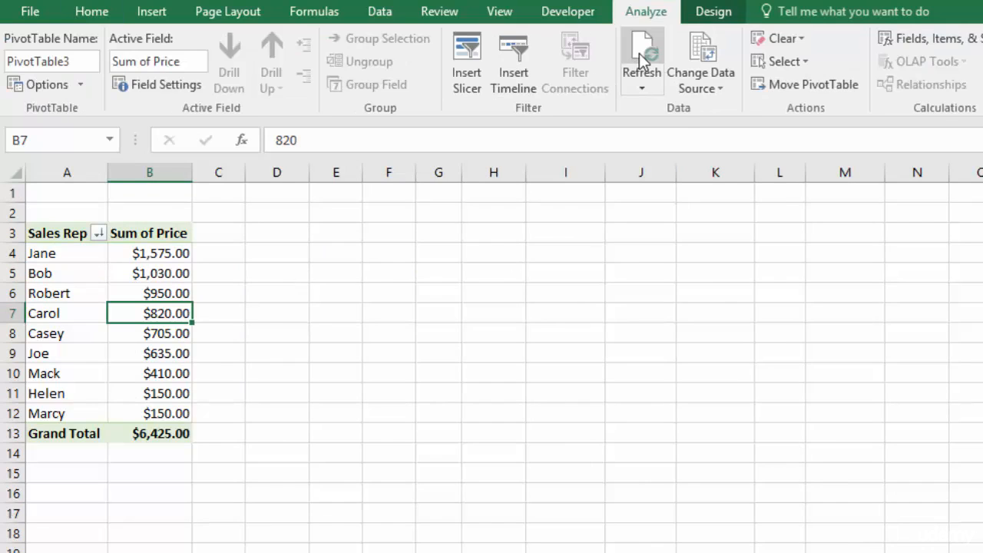
left_click(641, 55)
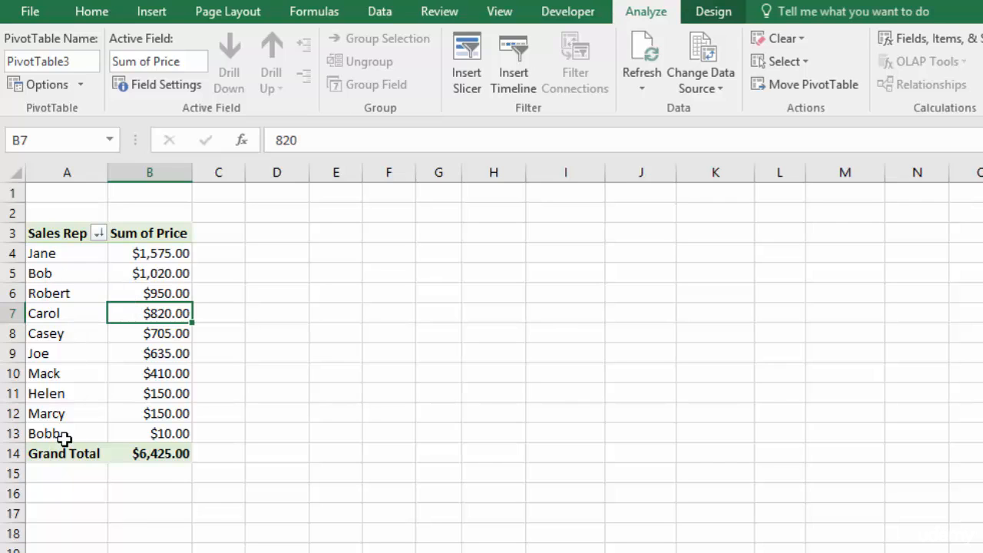
left_click(60, 254)
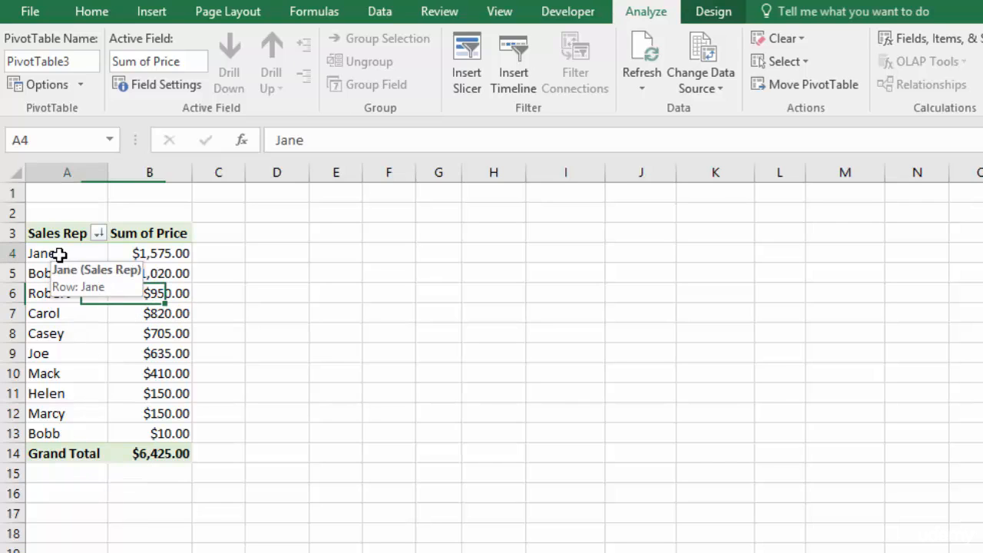
right_click(59, 254)
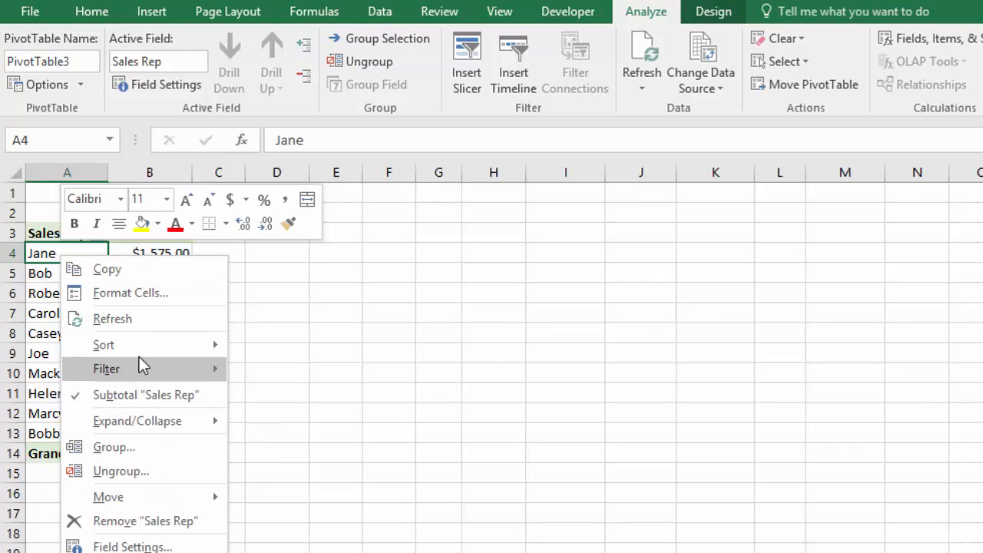
mouse_move(138, 347)
left_click(293, 351)
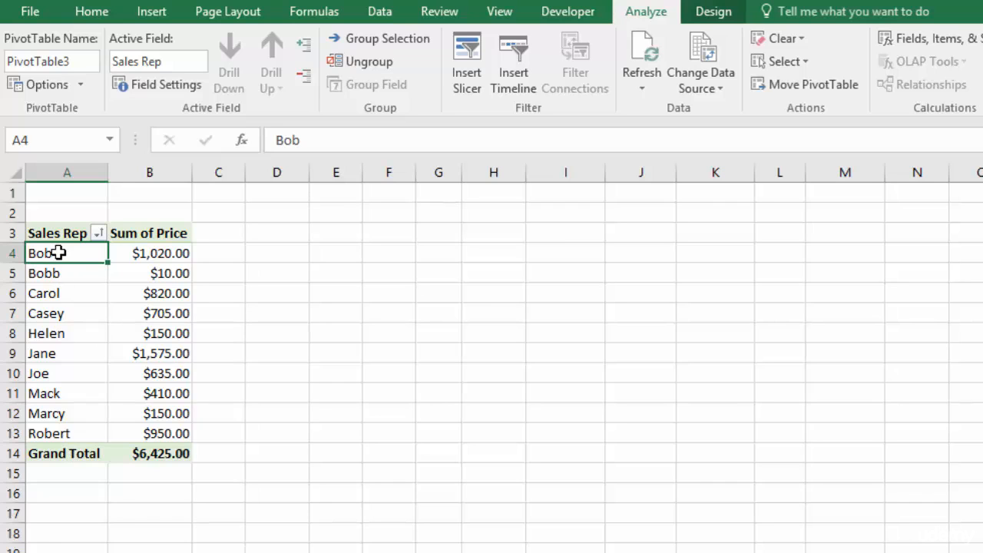
Return to the source data and remove the extra "b" from the sales rep's name in A66.
key("ctrl+Page_Down")
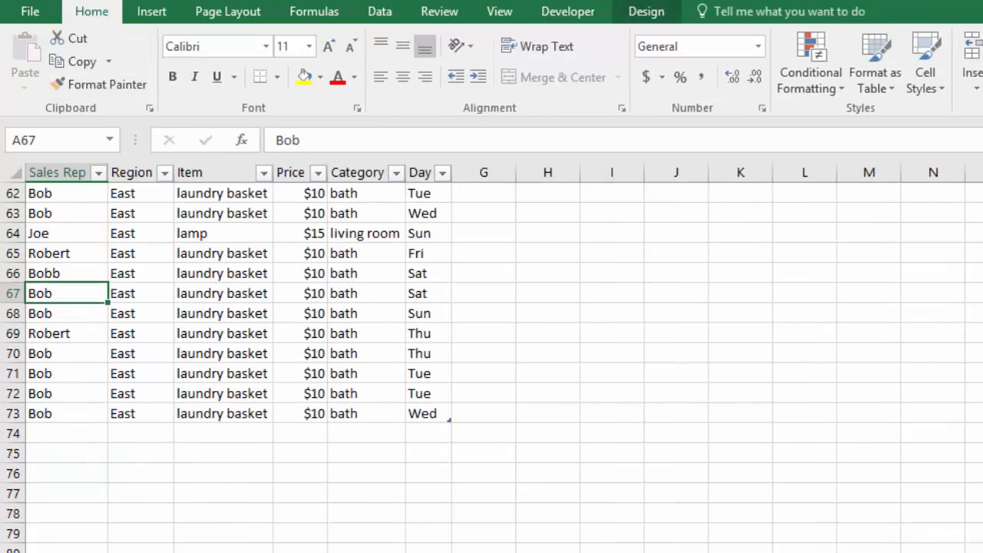
scroll(79, 436, "up", 5)
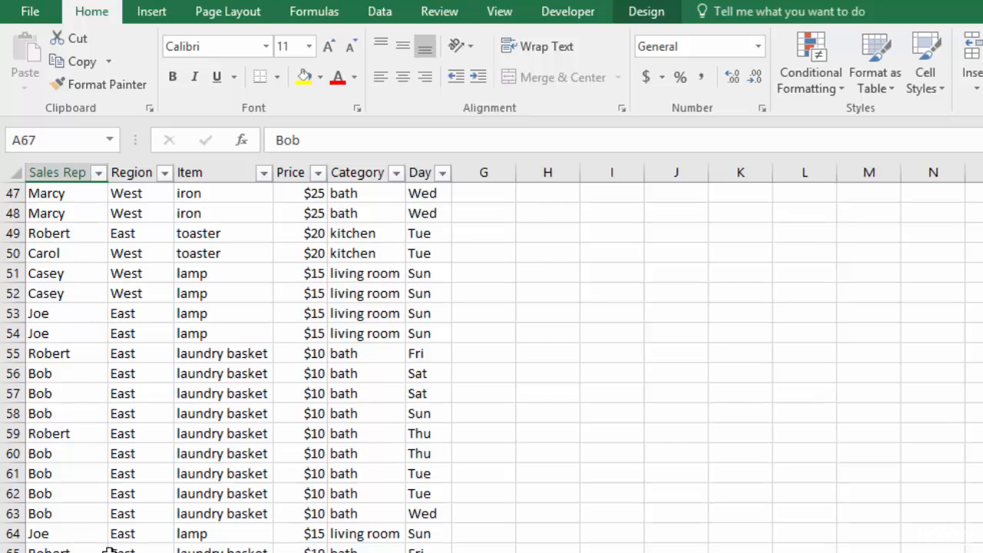
key("ctrl+Page_Up")
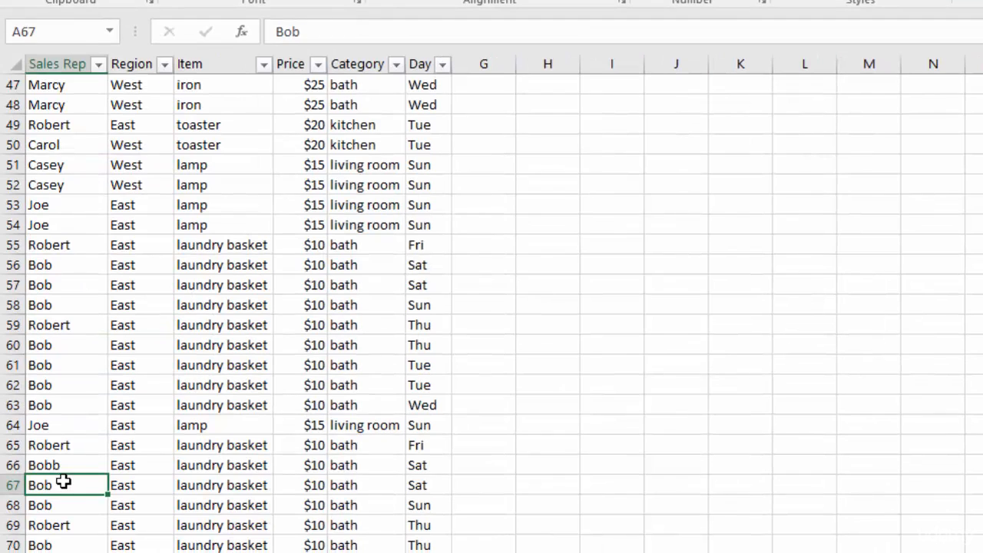
double_click(70, 465)
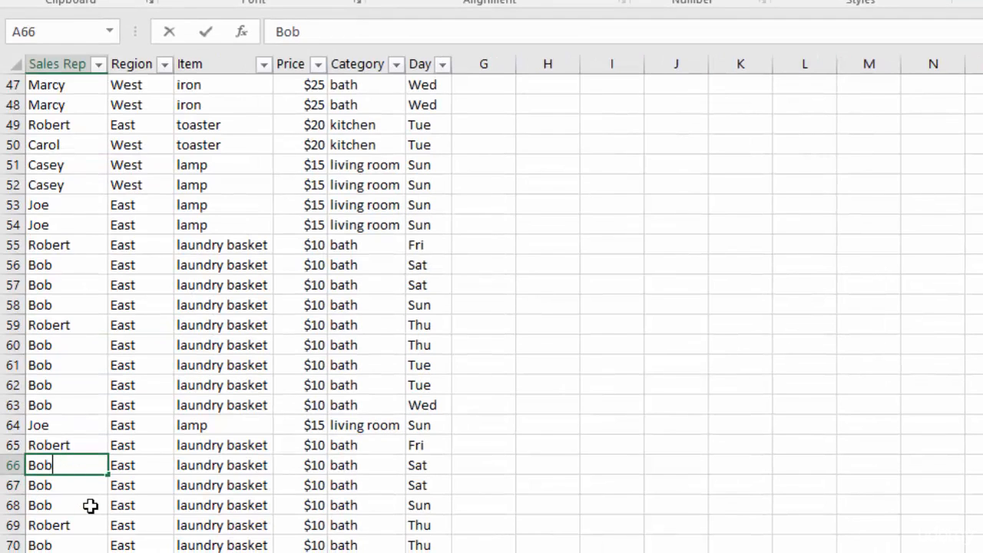
key("Return")
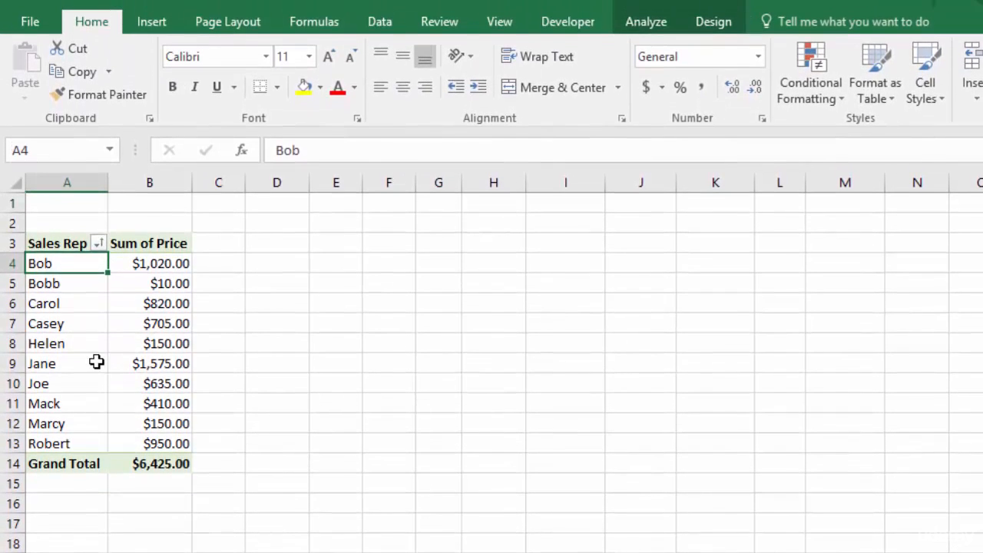
Go back to the pivot table and refresh it to pick up the corrected sales rep's name.
left_click(96, 362)
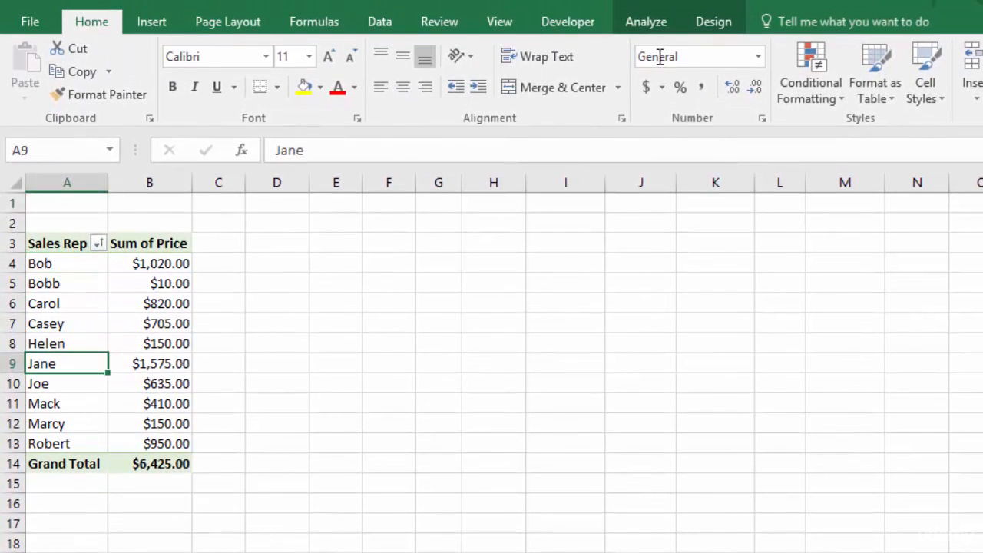
left_click(646, 22)
left_click(642, 63)
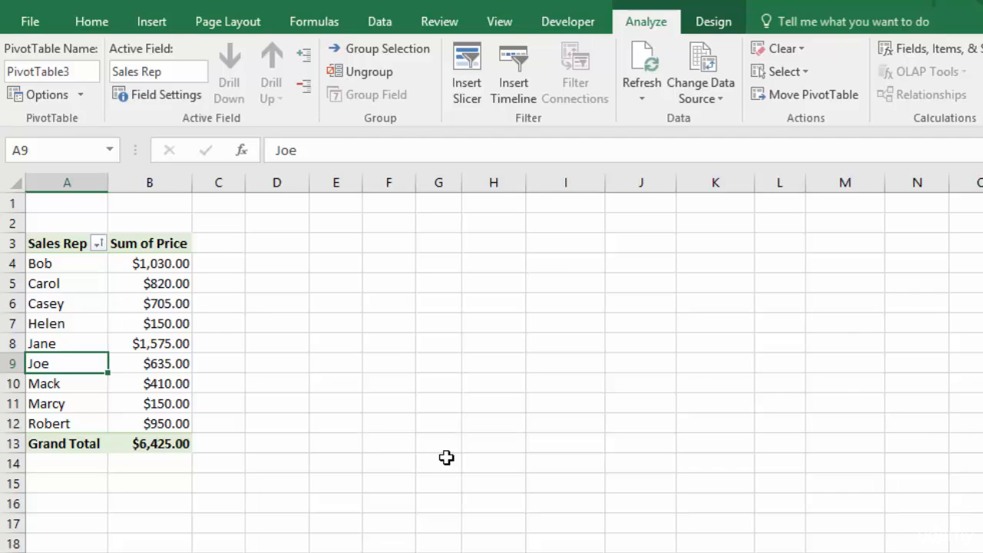
Rename the pivot table's Sum of Price value field to "Sales Totals".
double_click(151, 244)
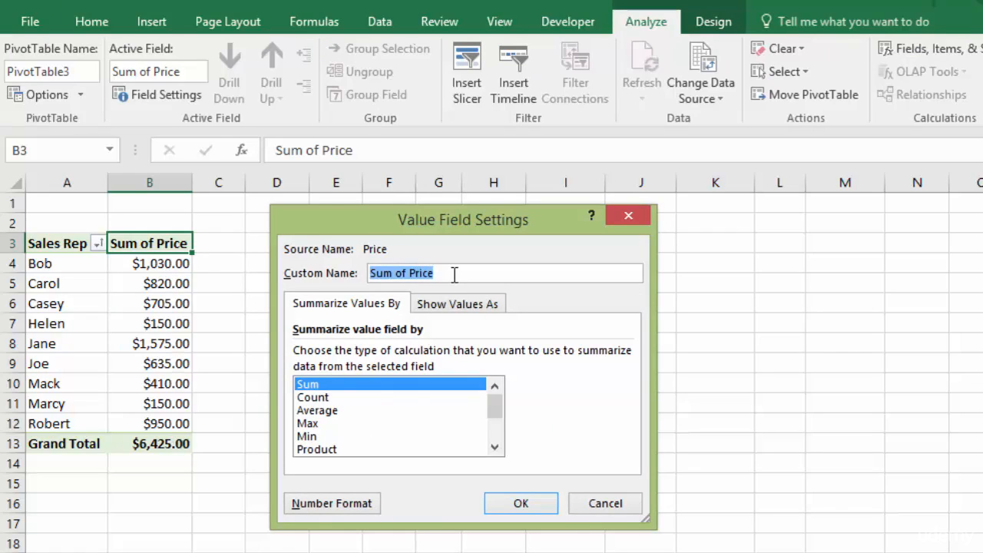
type("Sales Totals")
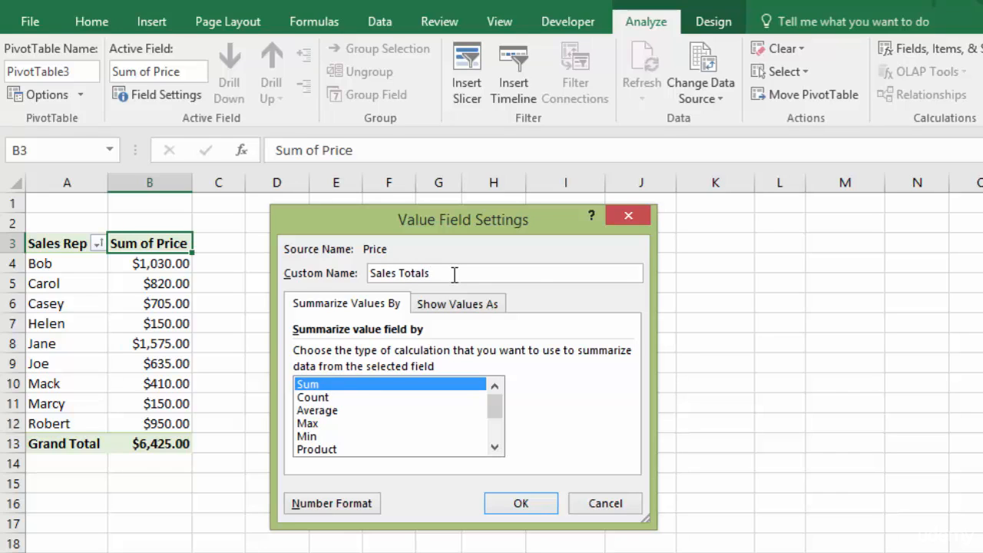
left_click(520, 503)
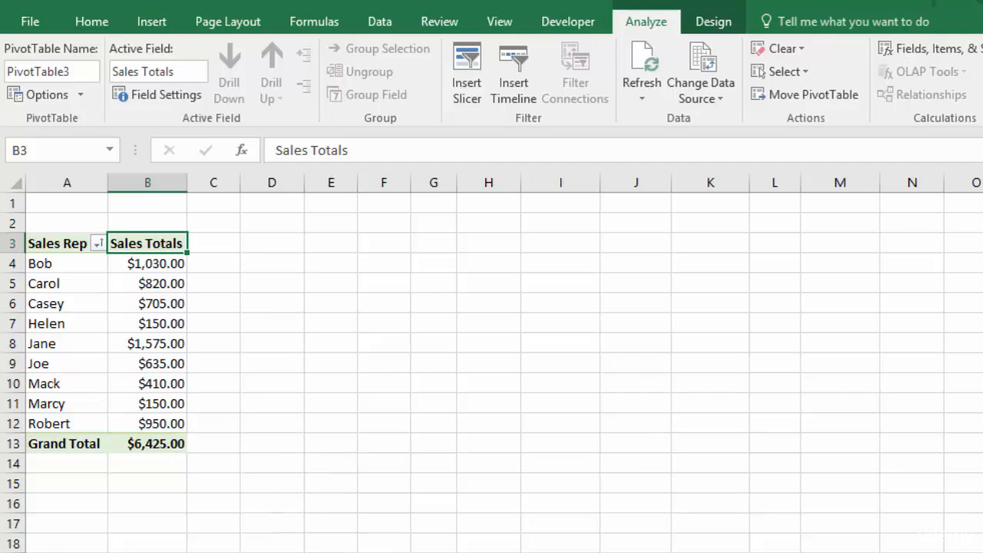
Delete the worksheet that contains the pivot table.
right_click(136, 552)
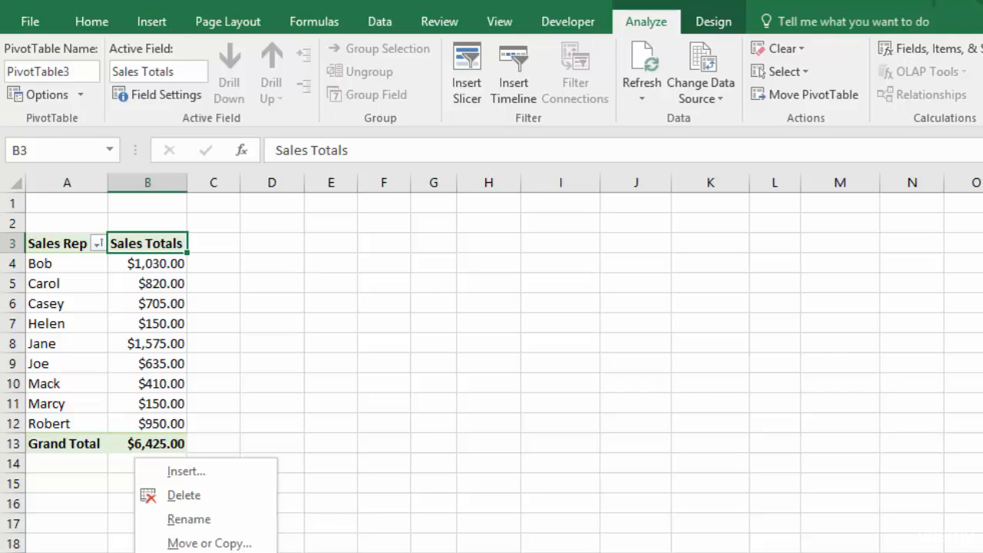
left_click(192, 498)
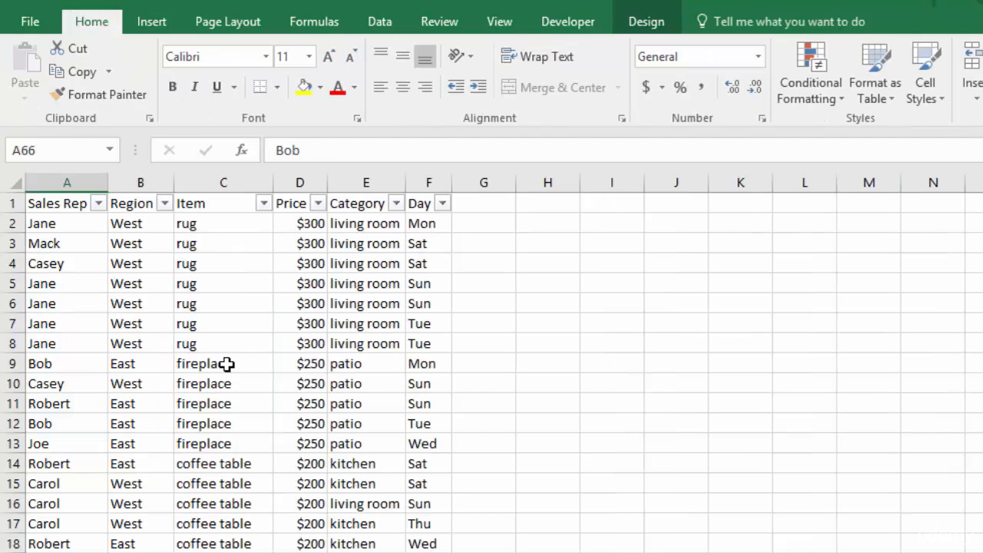
Bring up the Recommended PivotTables for the source data, based on a cell inside the table.
left_click(207, 366)
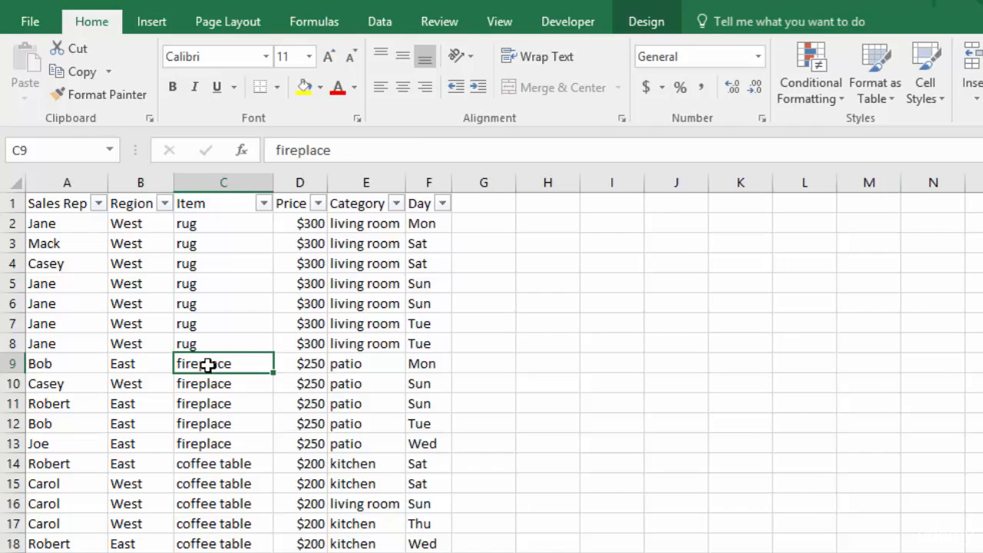
left_click(149, 23)
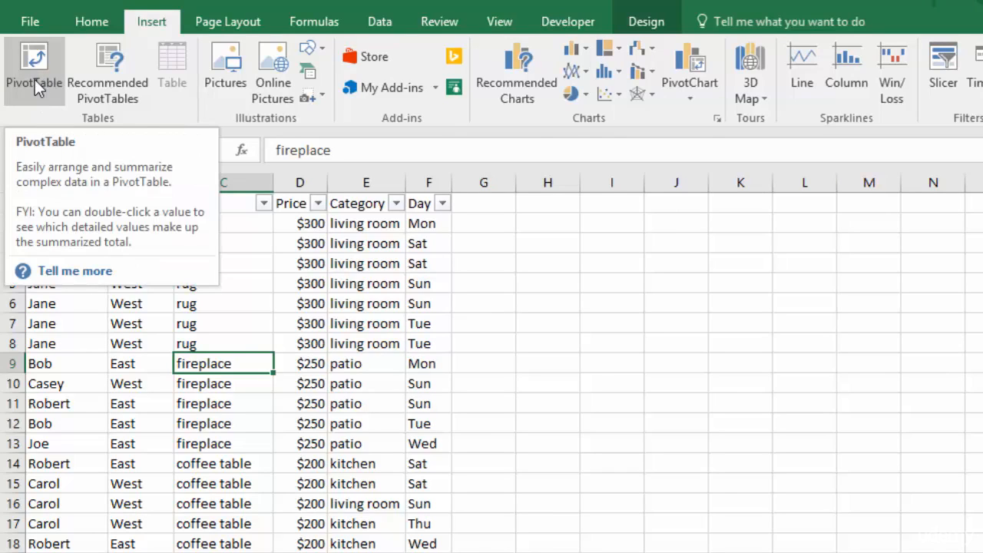
left_click(101, 73)
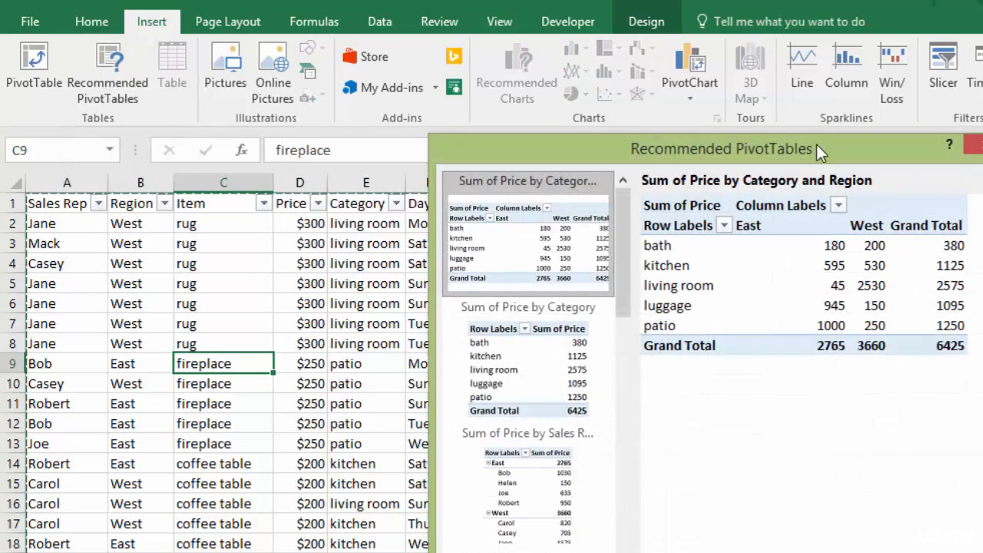
left_click_drag(824, 145, 860, 185)
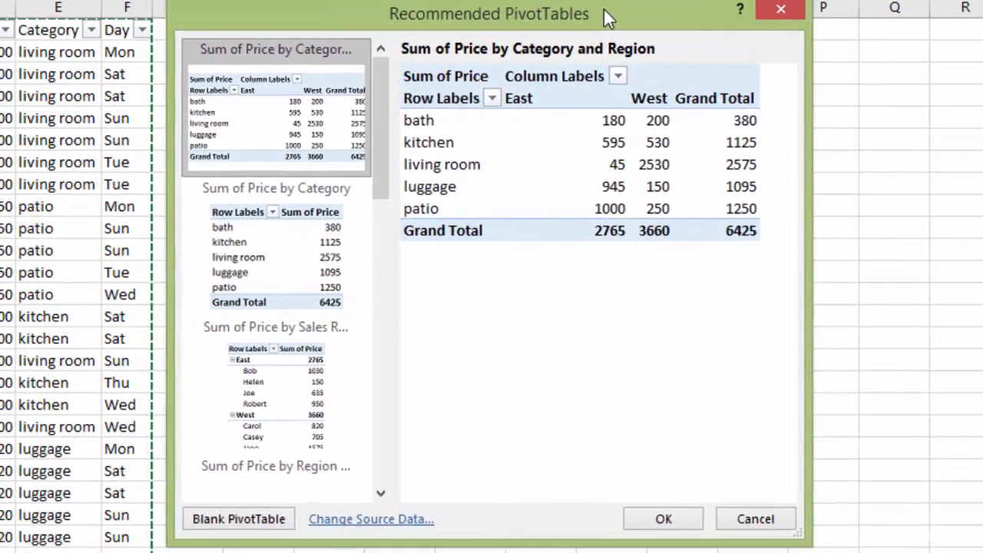
left_click_drag(604, 9, 601, 14)
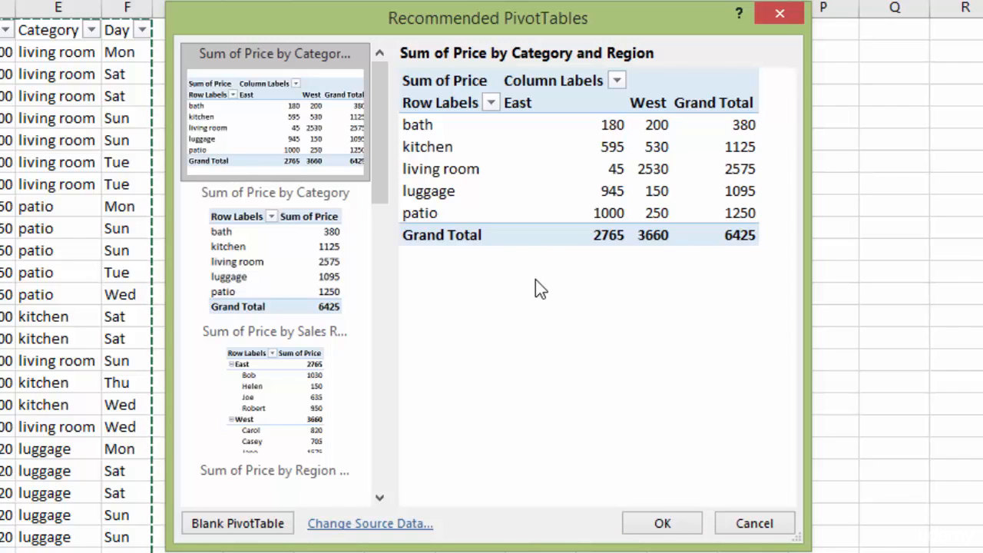
Preview the recommended layouts for Sum of Price by Category, Sales Rep and Region, and Count of Item by Category and Region.
left_click(251, 269)
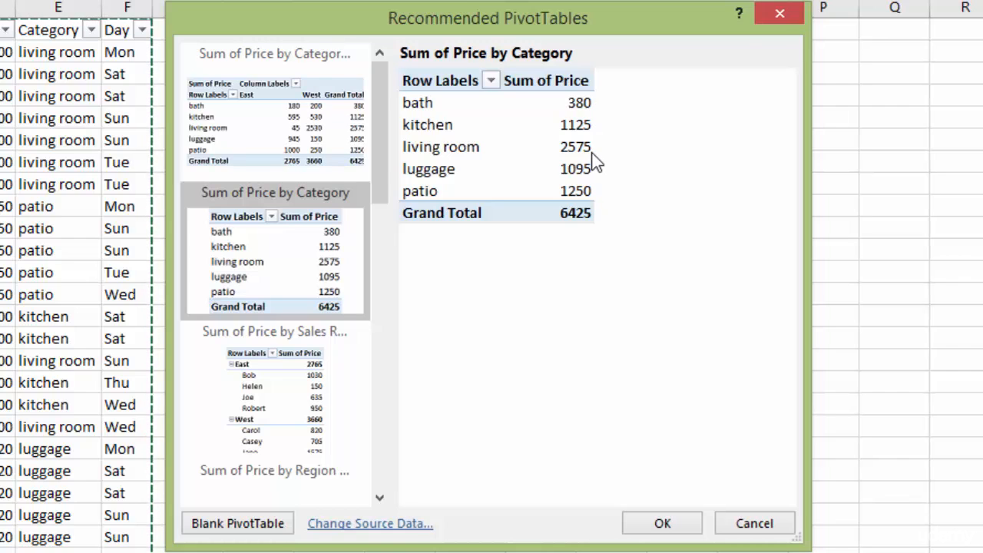
left_click(269, 381)
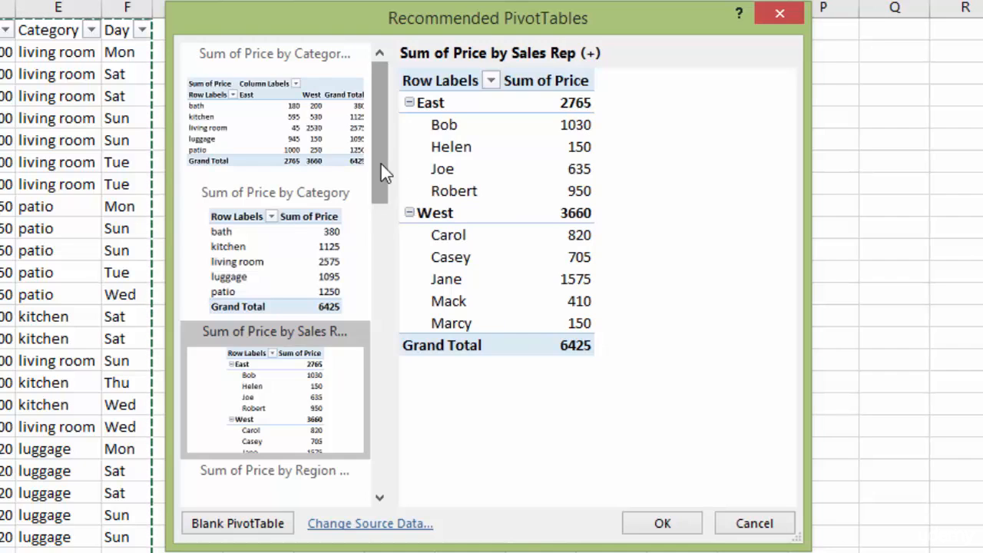
scroll(381, 165, "down", 3)
scroll(377, 198, "down", 5)
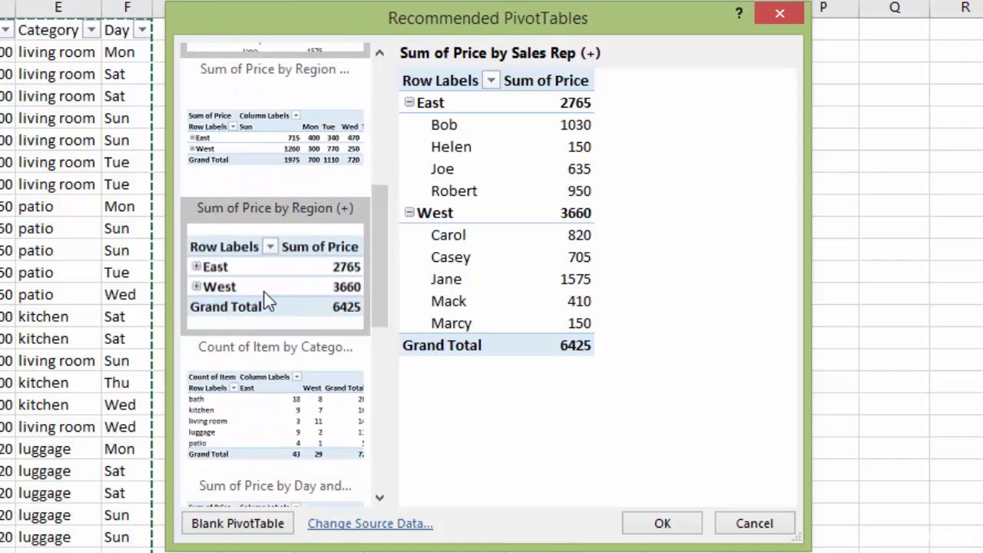
left_click(264, 295)
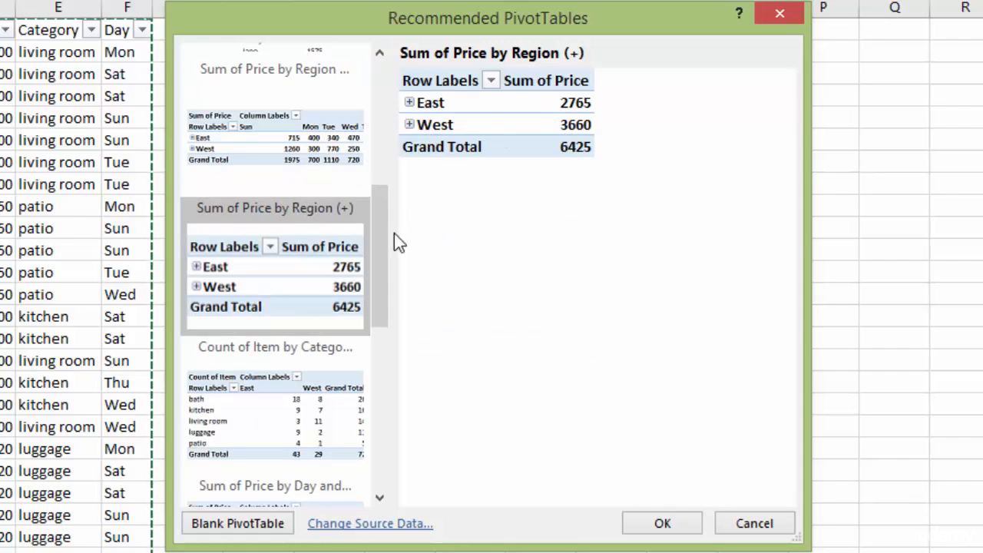
left_click_drag(384, 234, 378, 256)
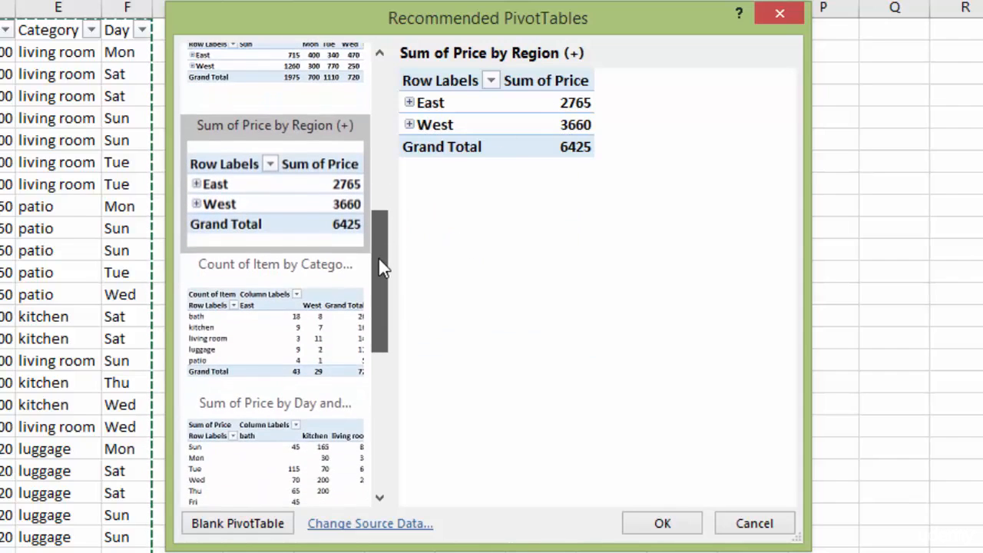
left_click(252, 335)
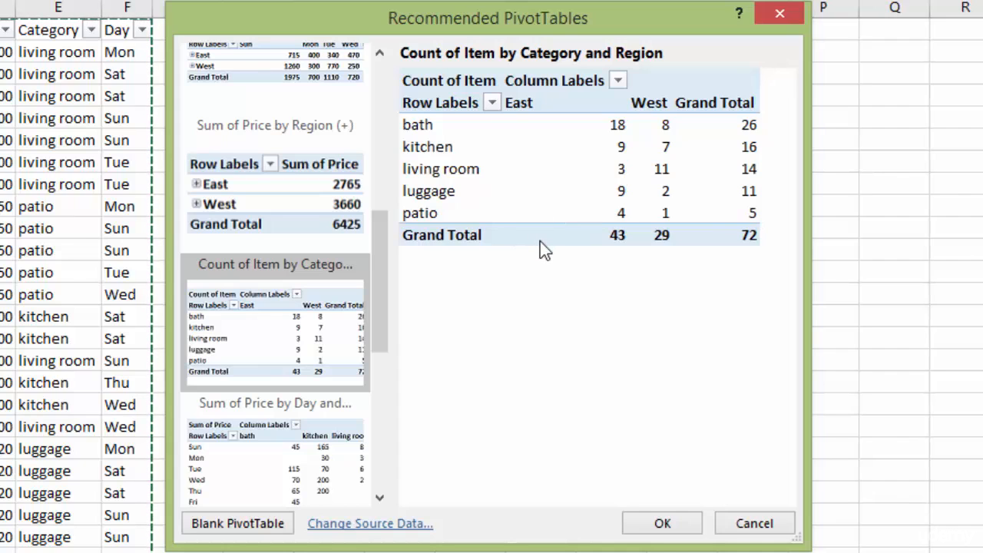
Choose the recommended layout Sum of Price by Day and Category, widen the preview to see all its columns, and create the pivot table.
left_click_drag(380, 241, 377, 310)
left_click(262, 231)
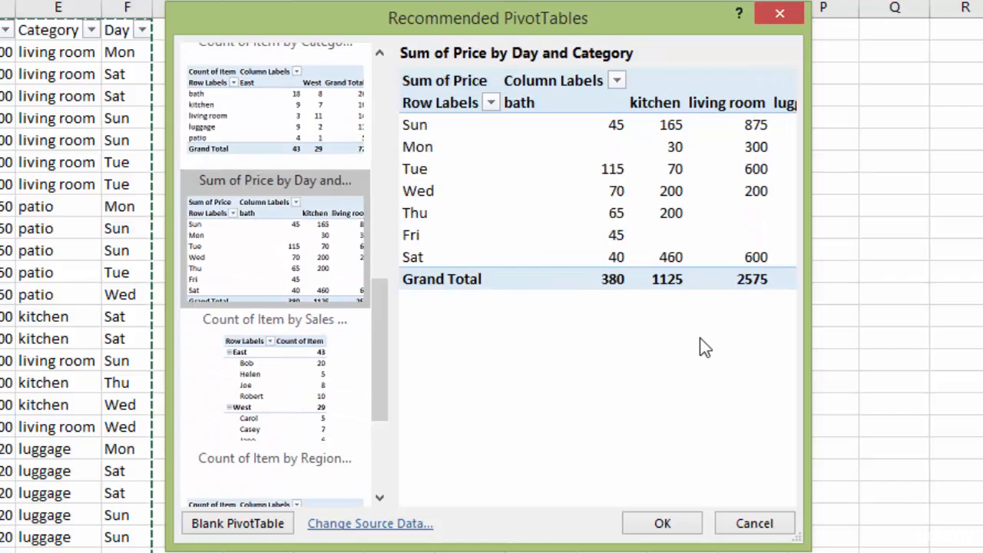
left_click_drag(809, 293, 982, 293)
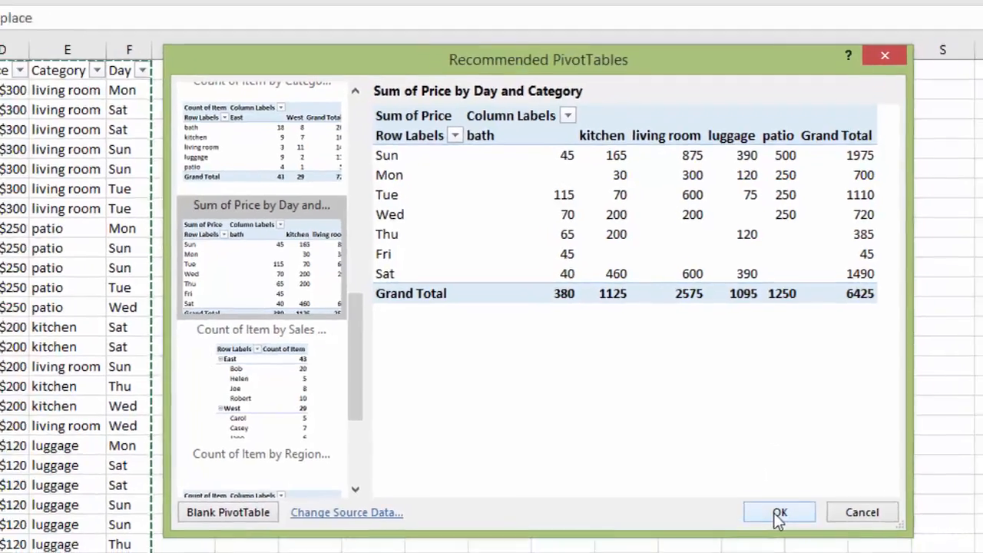
left_click(779, 523)
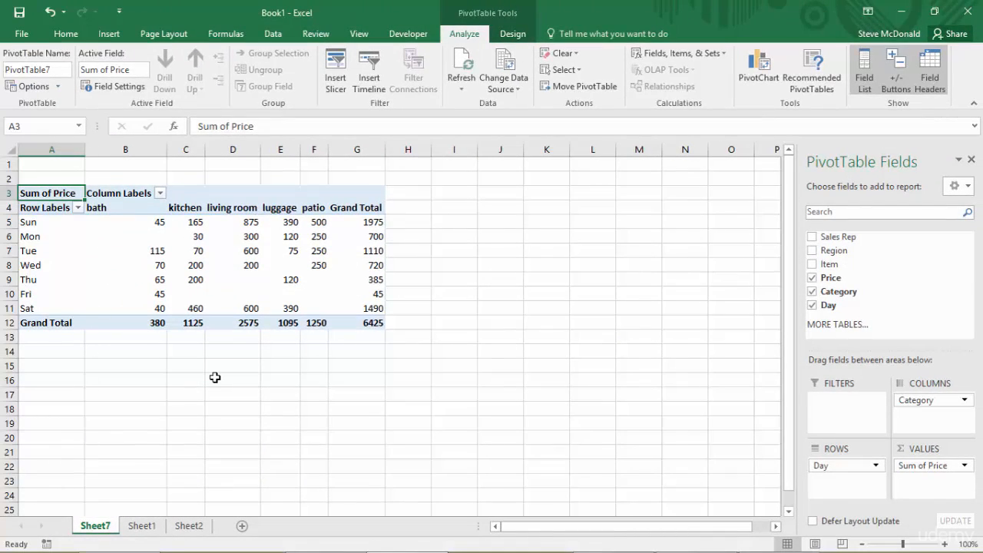